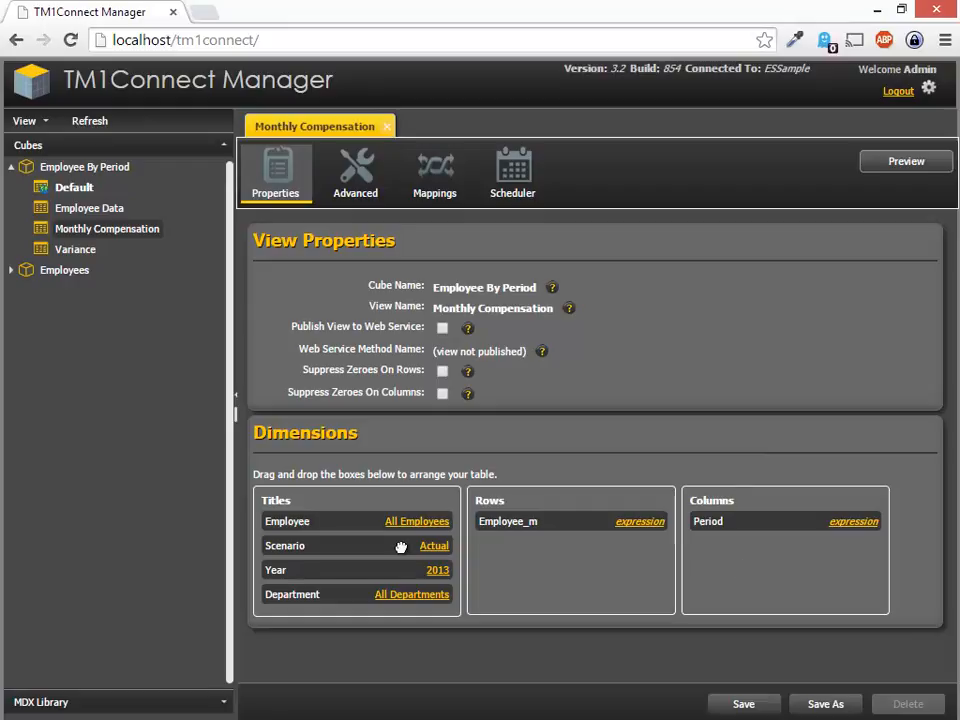
# - Swap the Monthly Compensation view's dimensions, with Period on rows and Employee_m on columns, previewing the data before and after
pyautogui.click(903, 165)
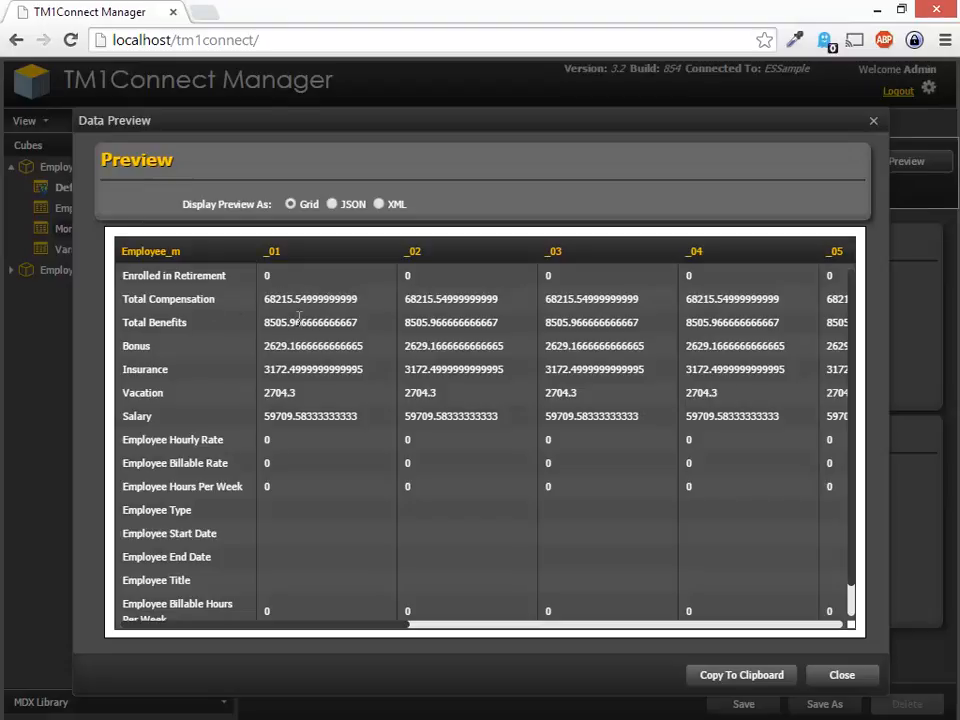
pyautogui.click(873, 123)
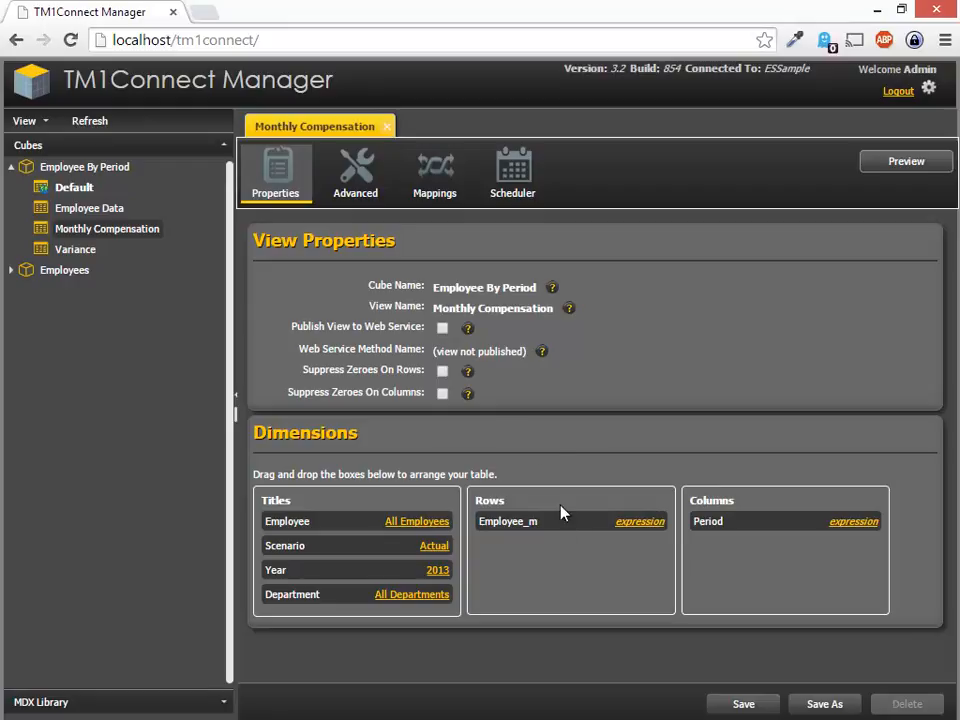
pyautogui.moveTo(544, 520); pyautogui.dragTo(760, 550)
pyautogui.moveTo(701, 519); pyautogui.dragTo(530, 515)
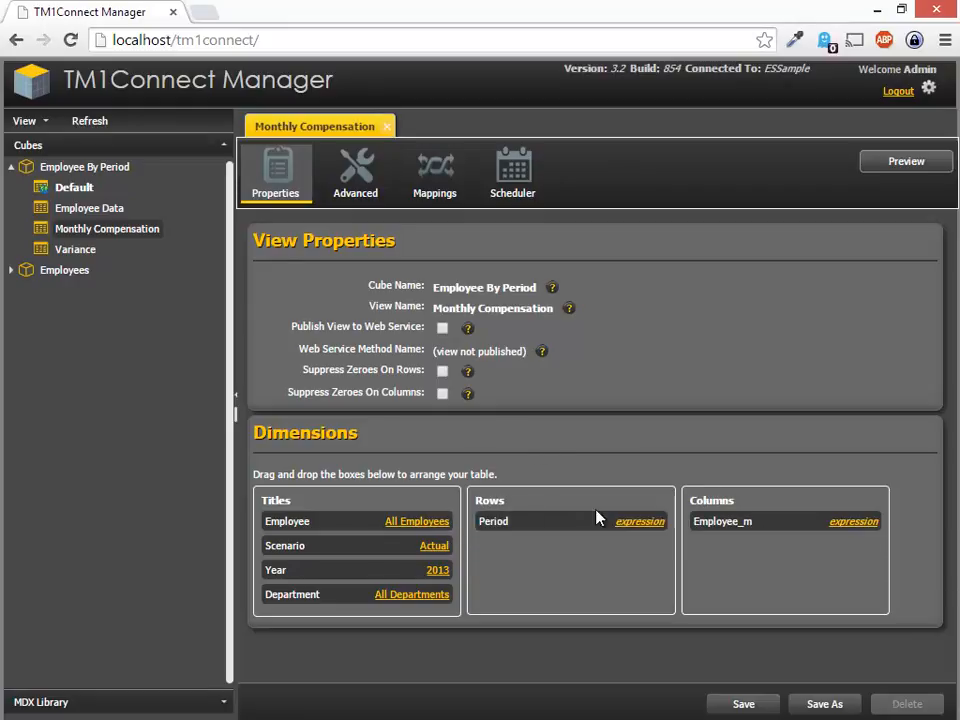
pyautogui.click(912, 164)
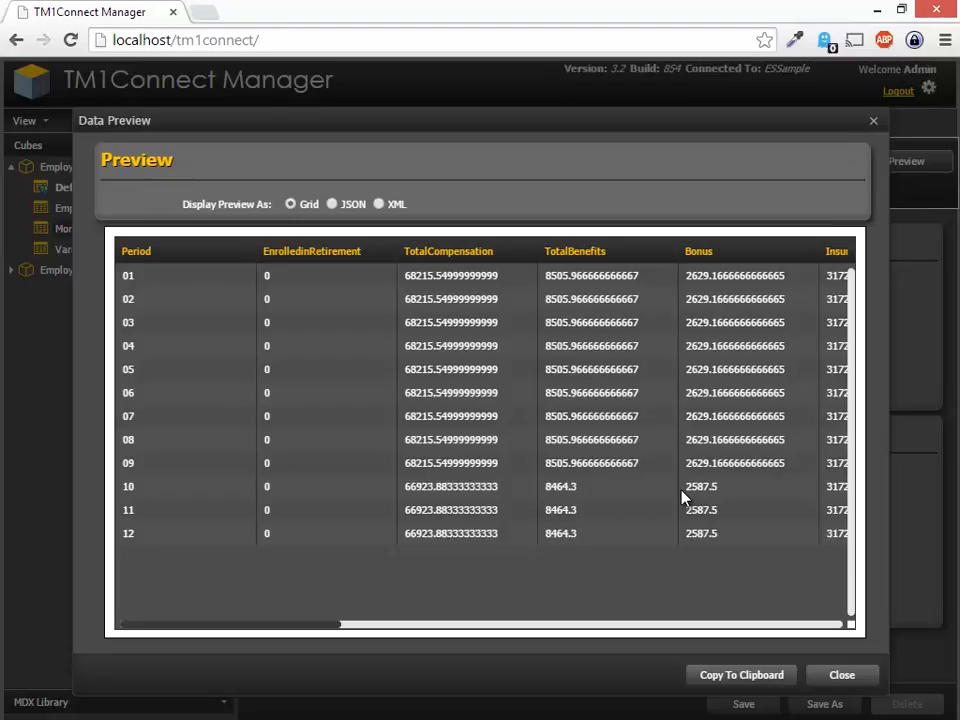
pyautogui.click(840, 676)
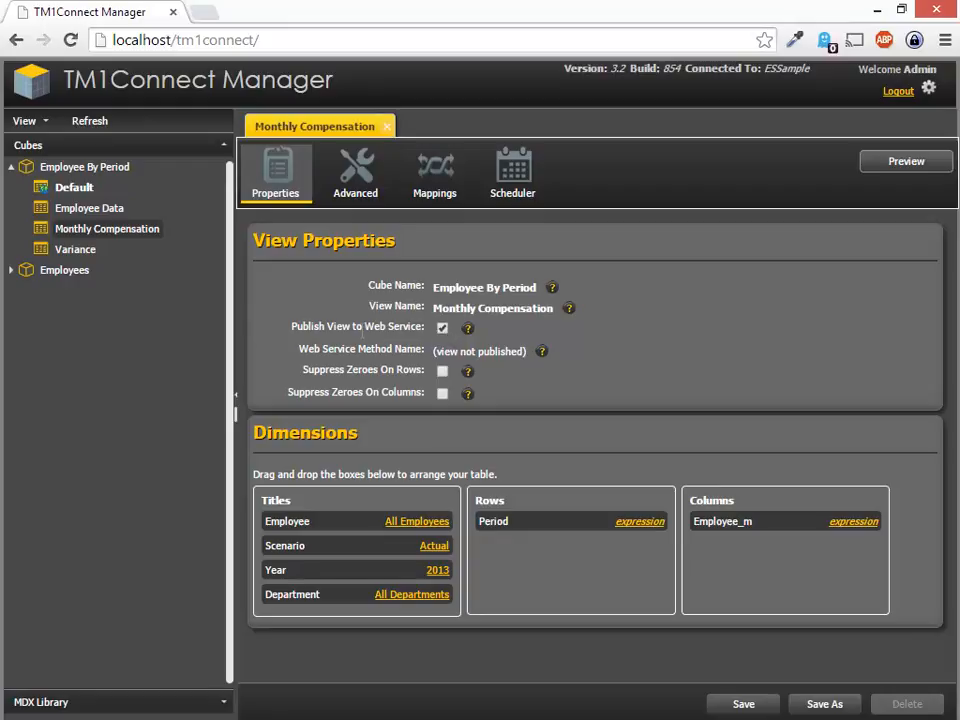
# - Publish the Monthly Compensation view to the web service and save it
pyautogui.click(745, 704)
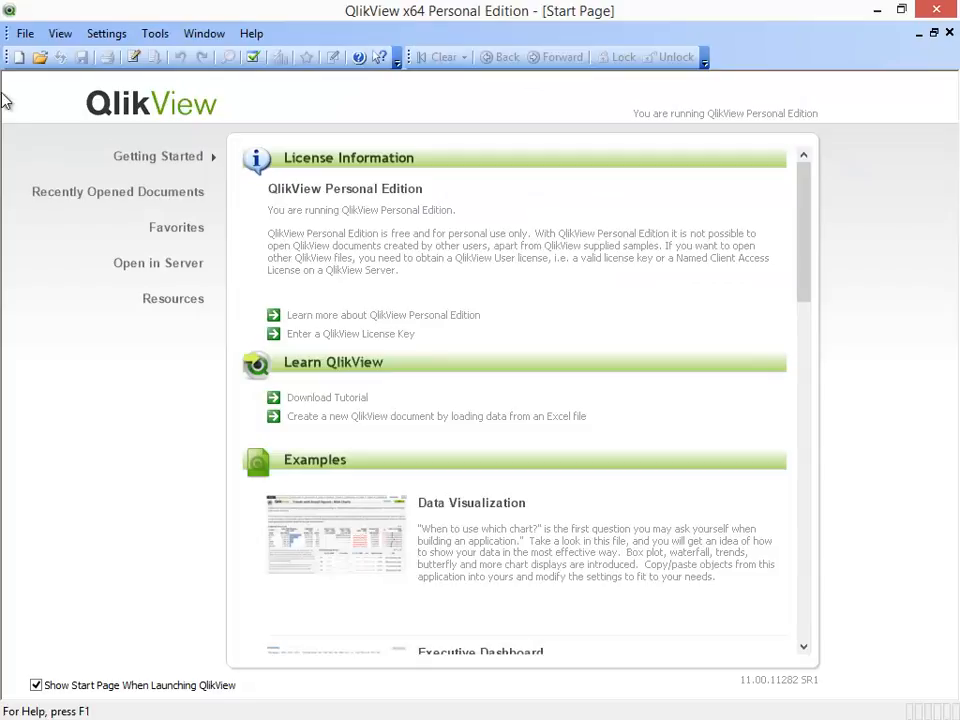
# - Switch to QlikView, create a blank document without the data source wizard, and open its load script for editing
pyautogui.click(18, 58)
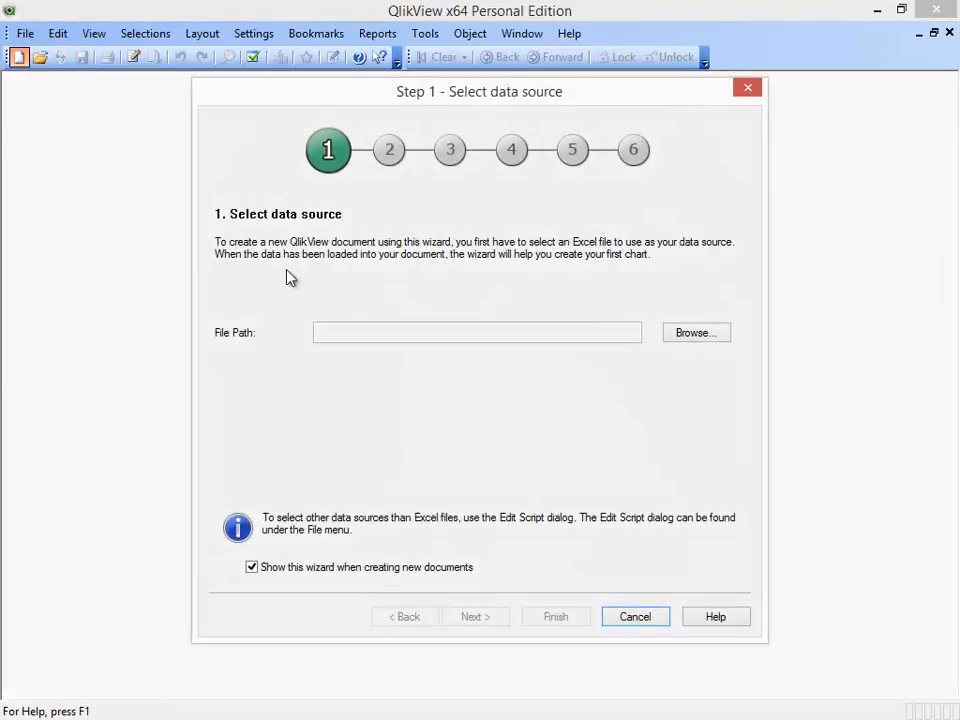
pyautogui.click(635, 617)
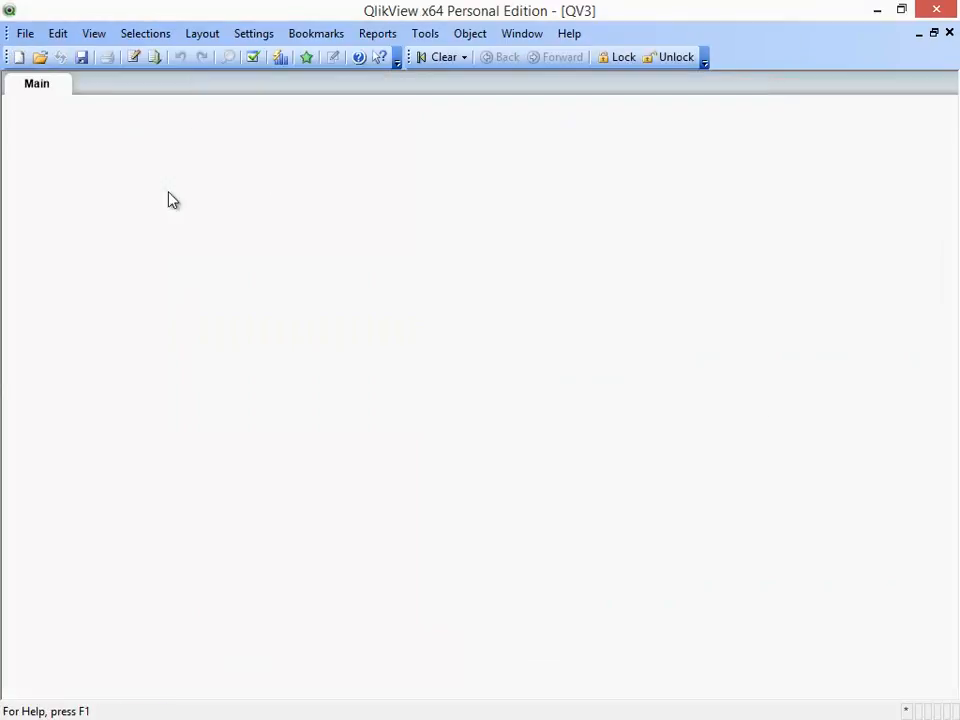
pyautogui.hotkey('ctrl', 'e')
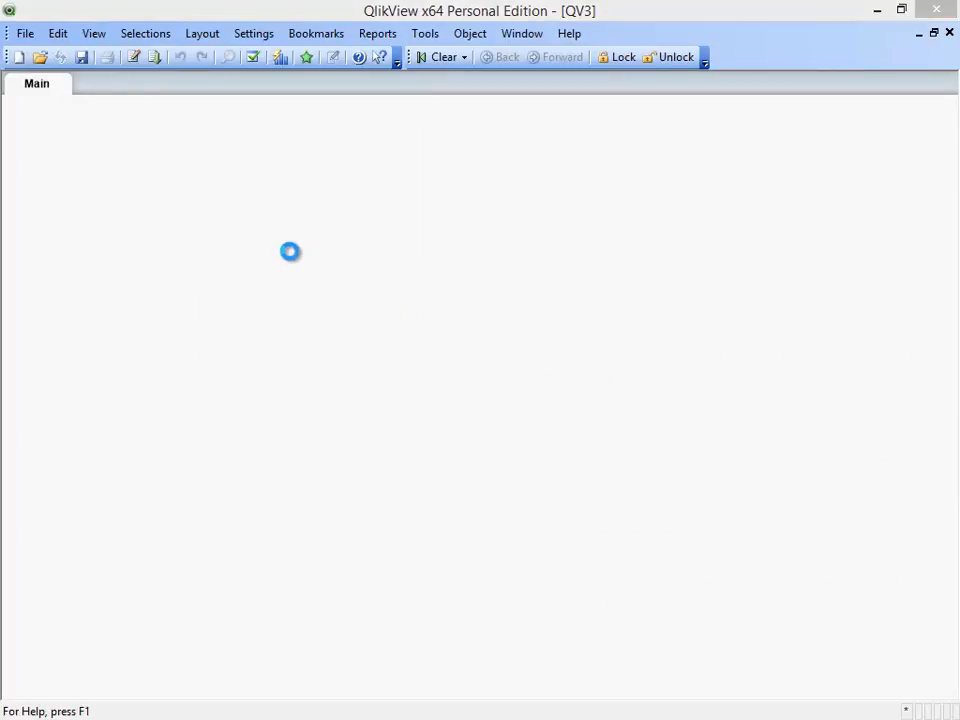
pyautogui.moveTo(332, 47); pyautogui.dragTo(384, 47)
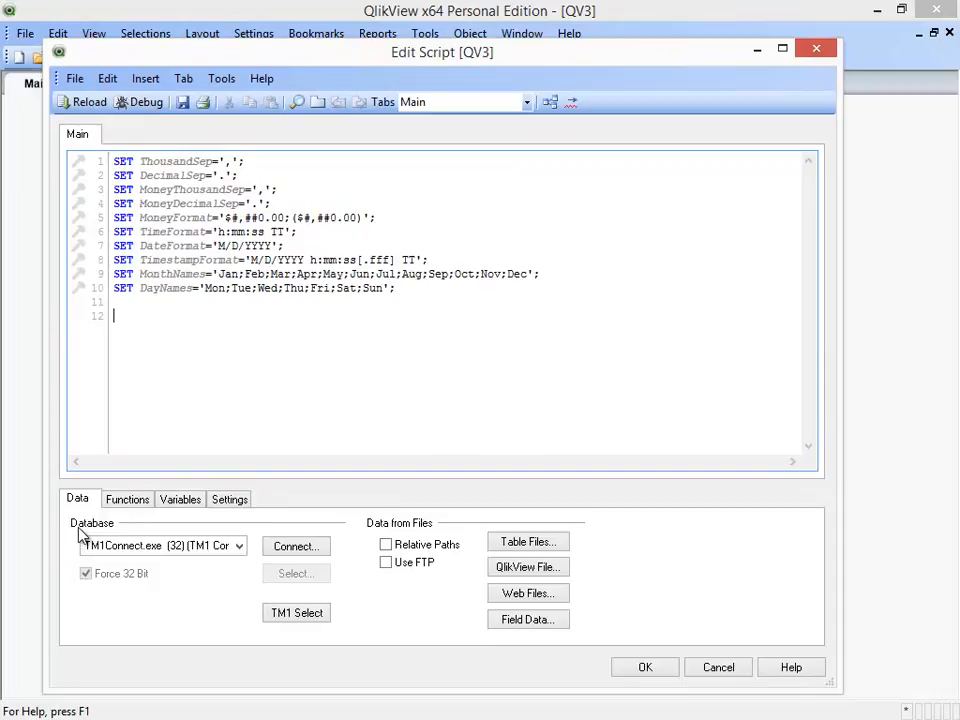
pyautogui.click(240, 548)
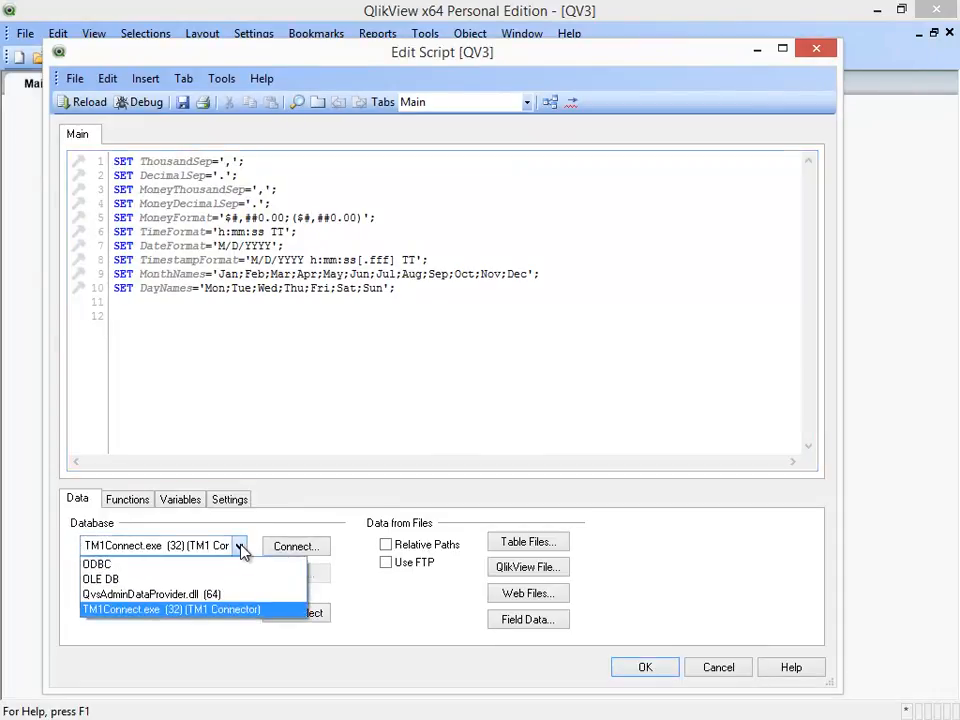
pyautogui.click(120, 612)
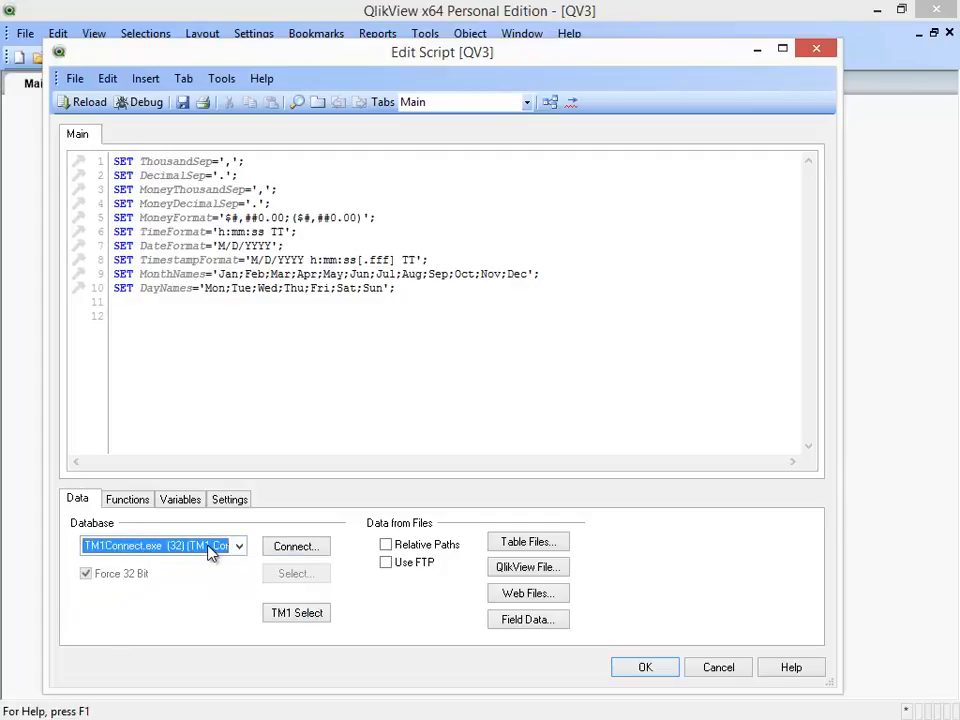
pyautogui.click(314, 550)
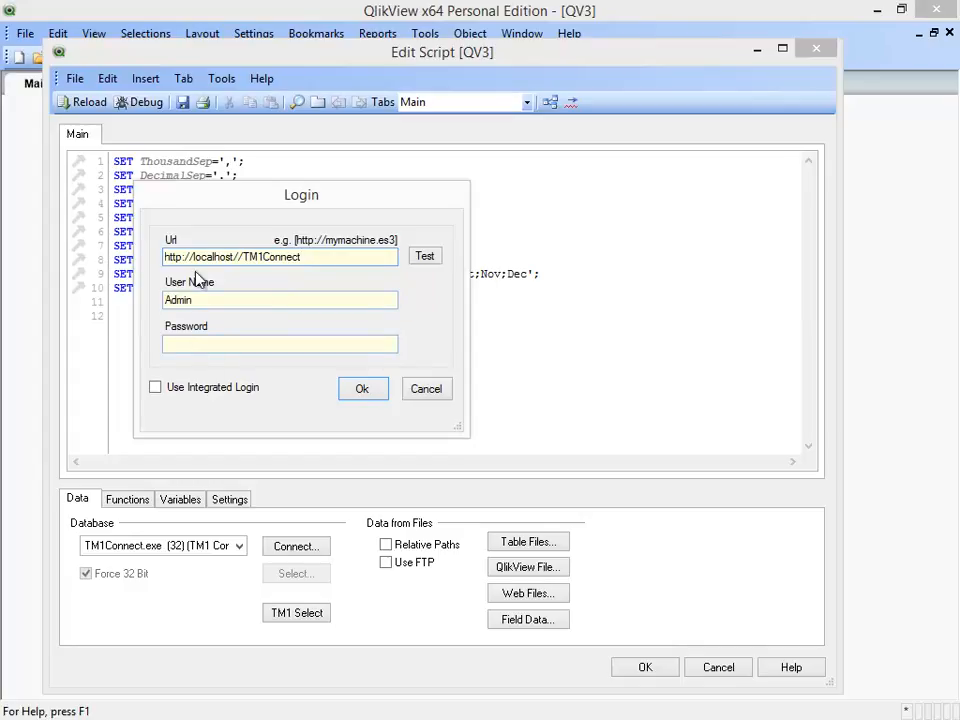
pyautogui.click(370, 391)
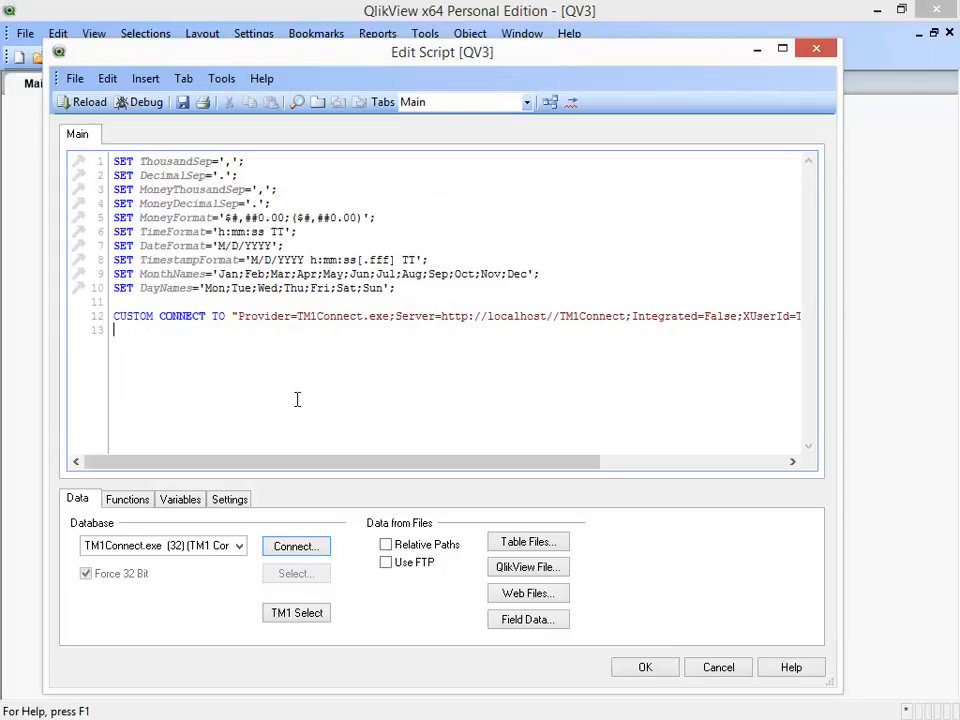
# - Insert a TM1 select statement into the script for the published MonthlyCompensation view
pyautogui.click(295, 615)
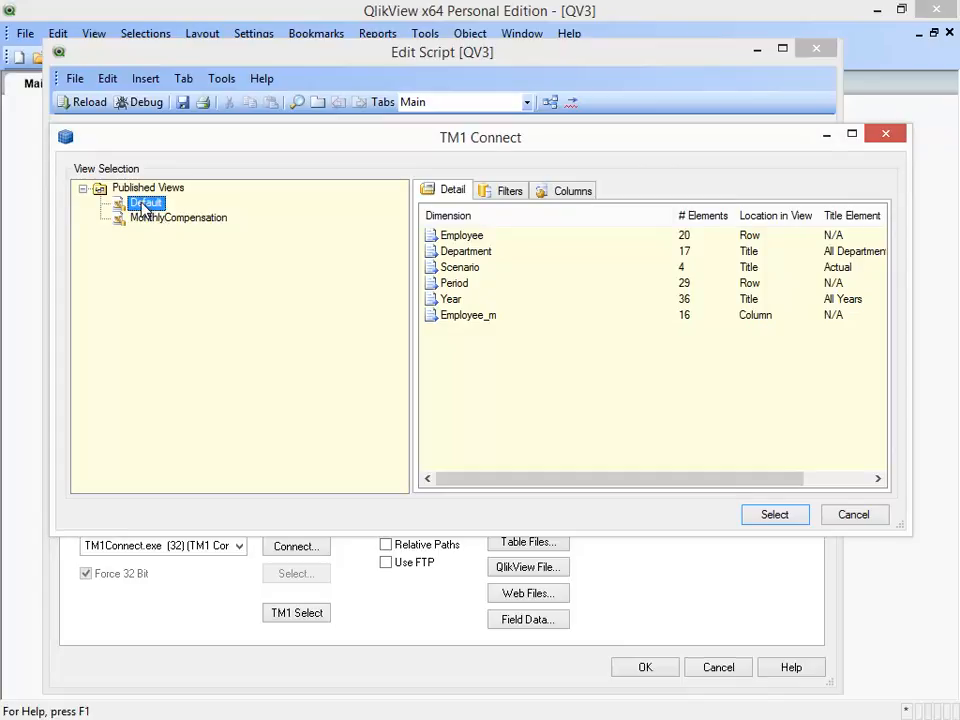
pyautogui.click(150, 220)
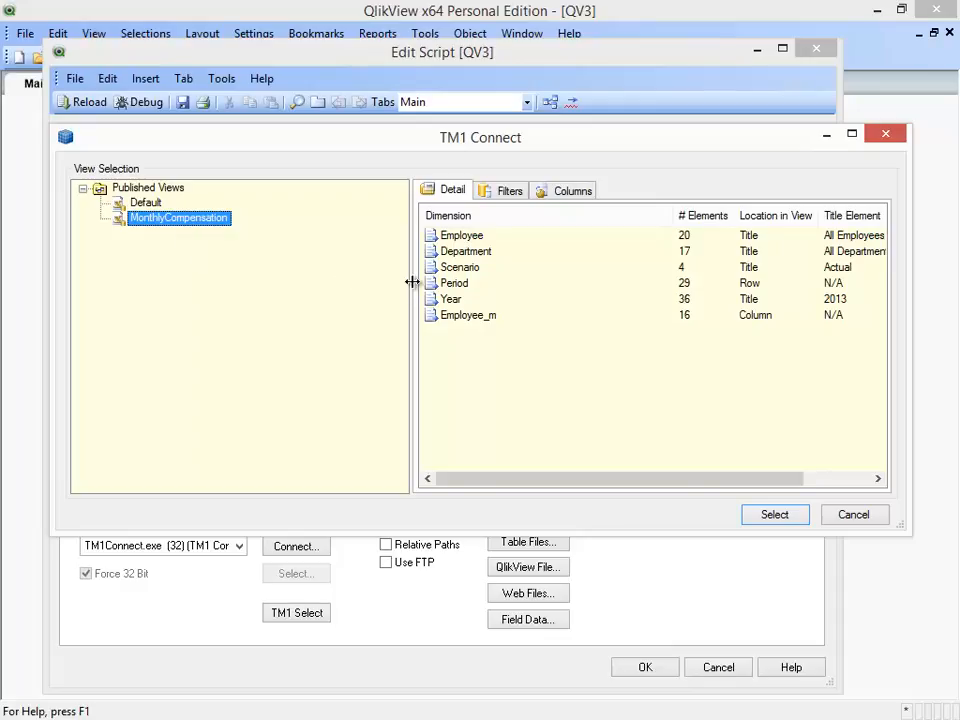
pyautogui.moveTo(411, 282); pyautogui.dragTo(311, 300)
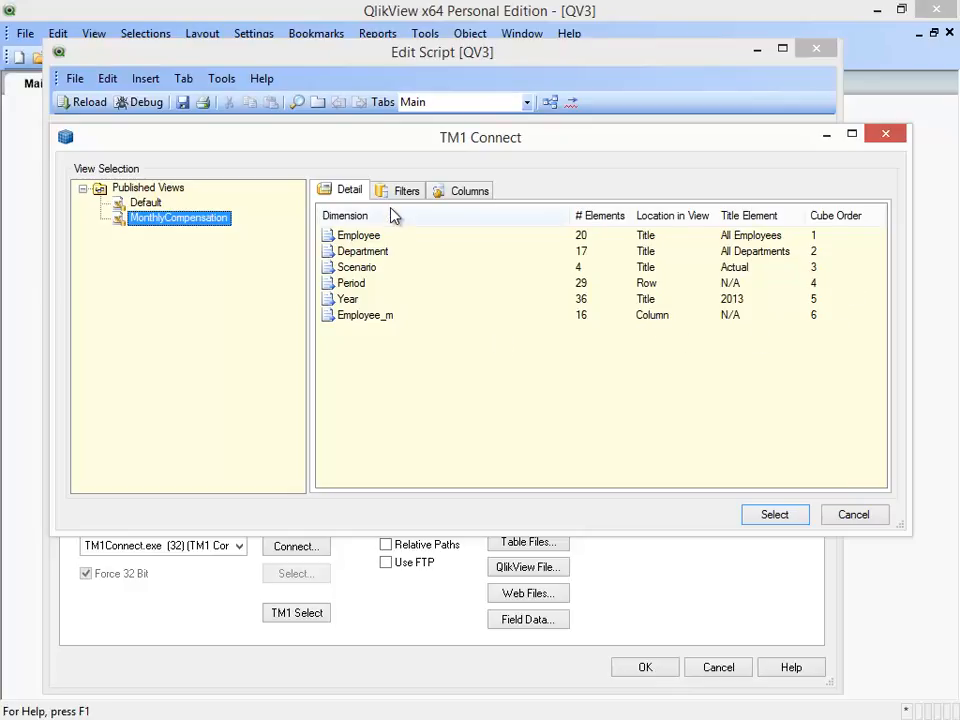
pyautogui.click(793, 518)
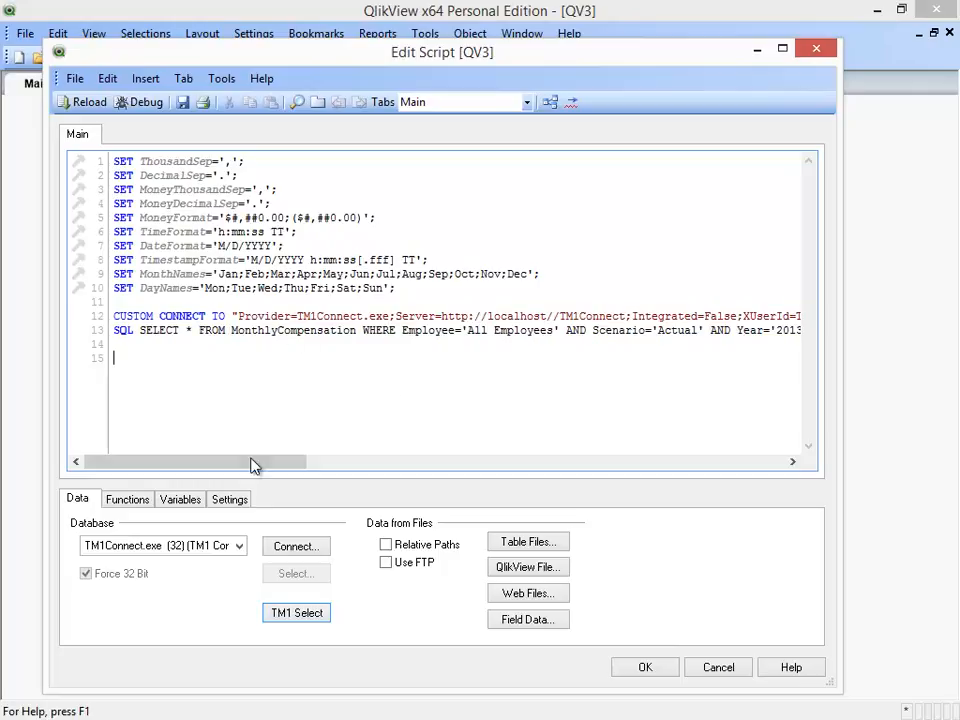
# - Reload the script, saving the document over Sample.qvw in D:\TM1Connect, and dismiss the field selection without adding list boxes
pyautogui.moveTo(249, 462); pyautogui.dragTo(308, 466)
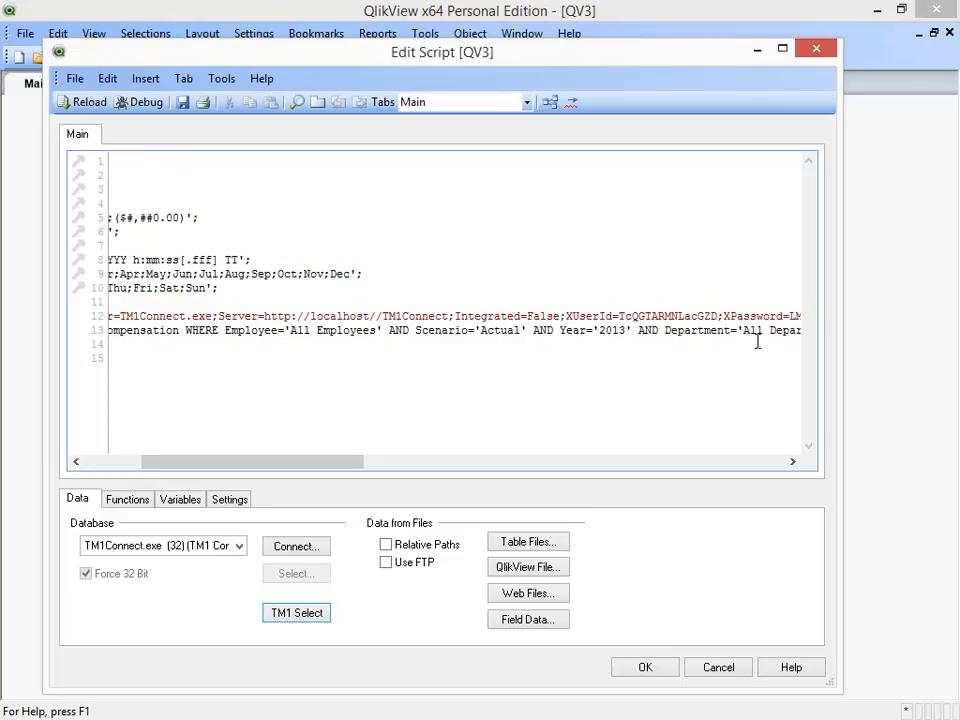
pyautogui.moveTo(269, 464); pyautogui.dragTo(372, 471)
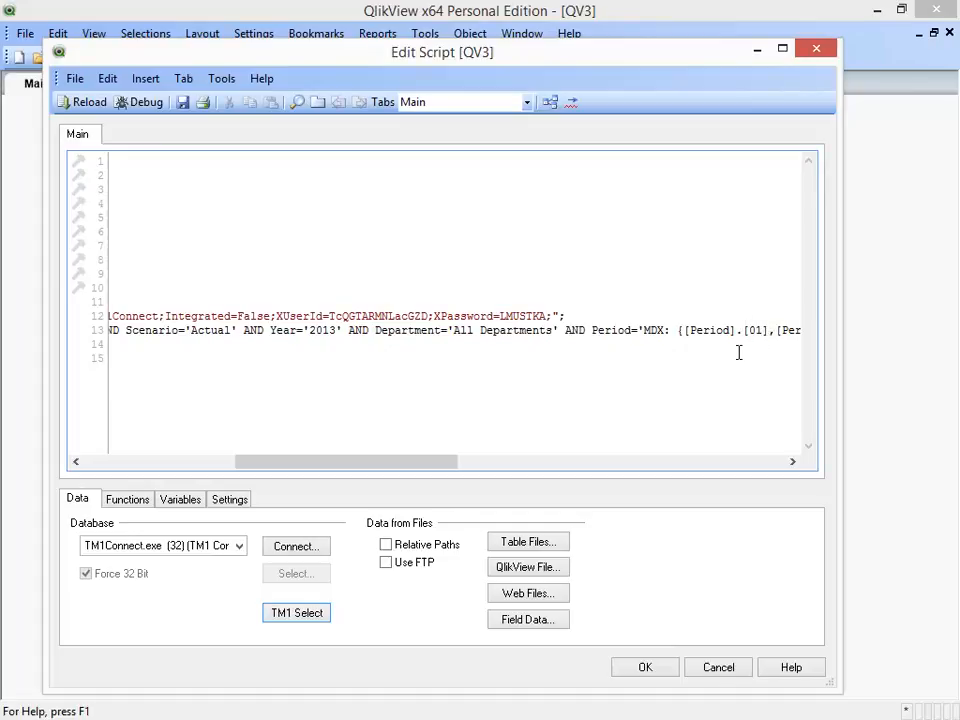
pyautogui.click(81, 106)
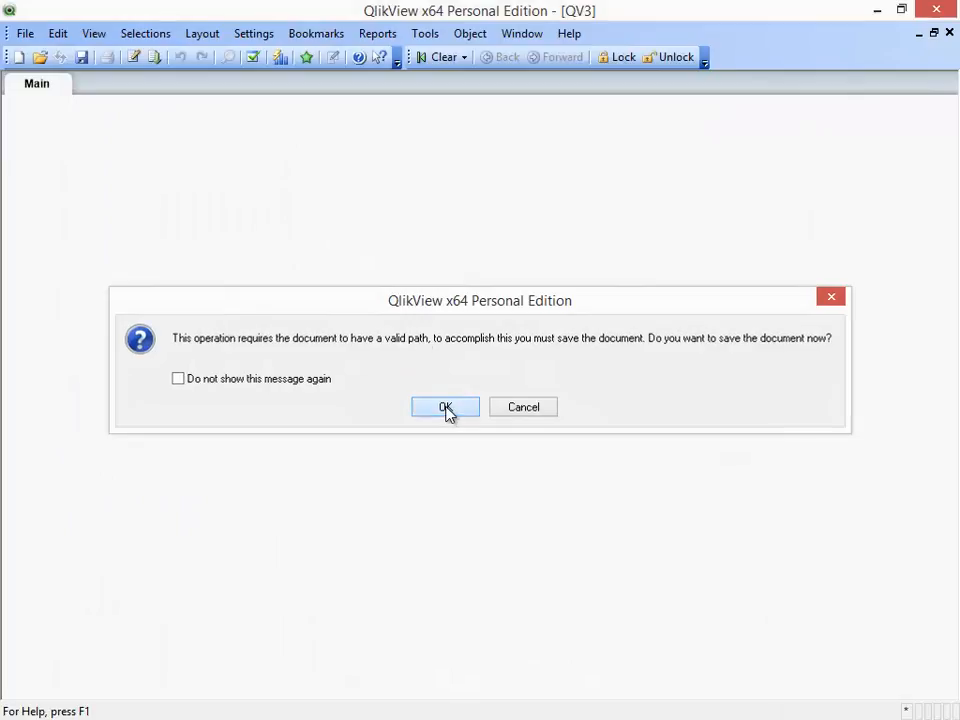
pyautogui.click(447, 409)
pyautogui.click(281, 333)
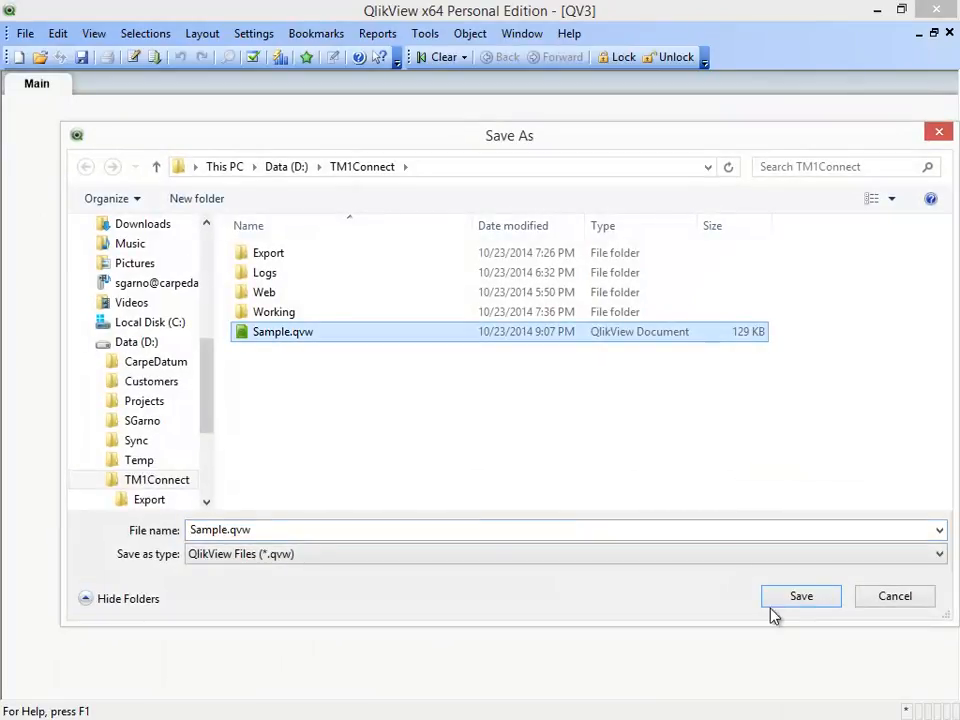
pyautogui.click(806, 603)
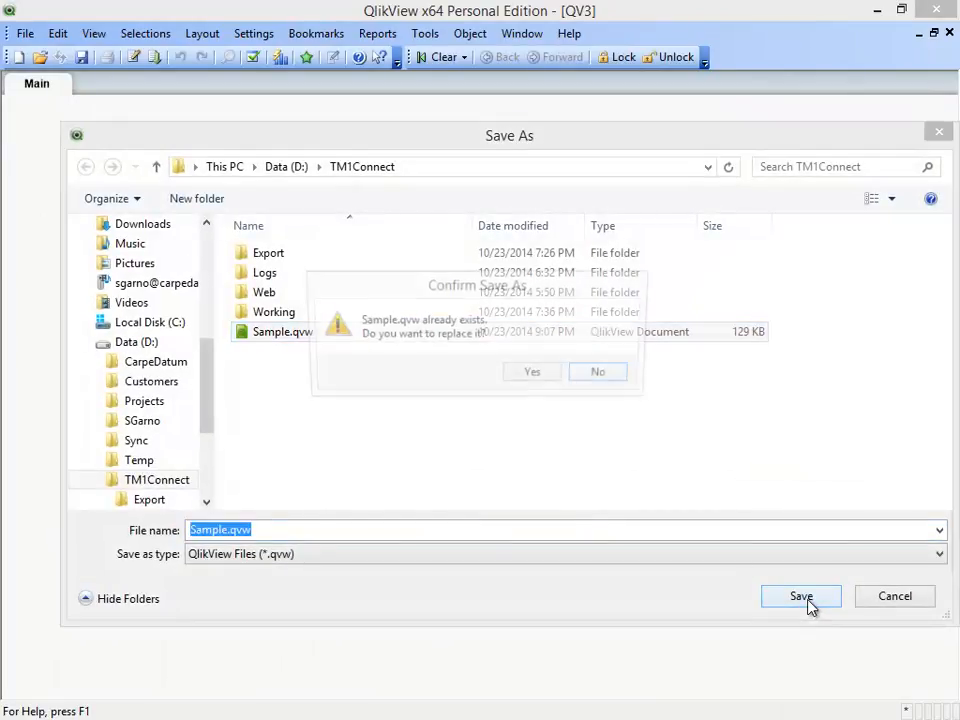
pyautogui.click(535, 376)
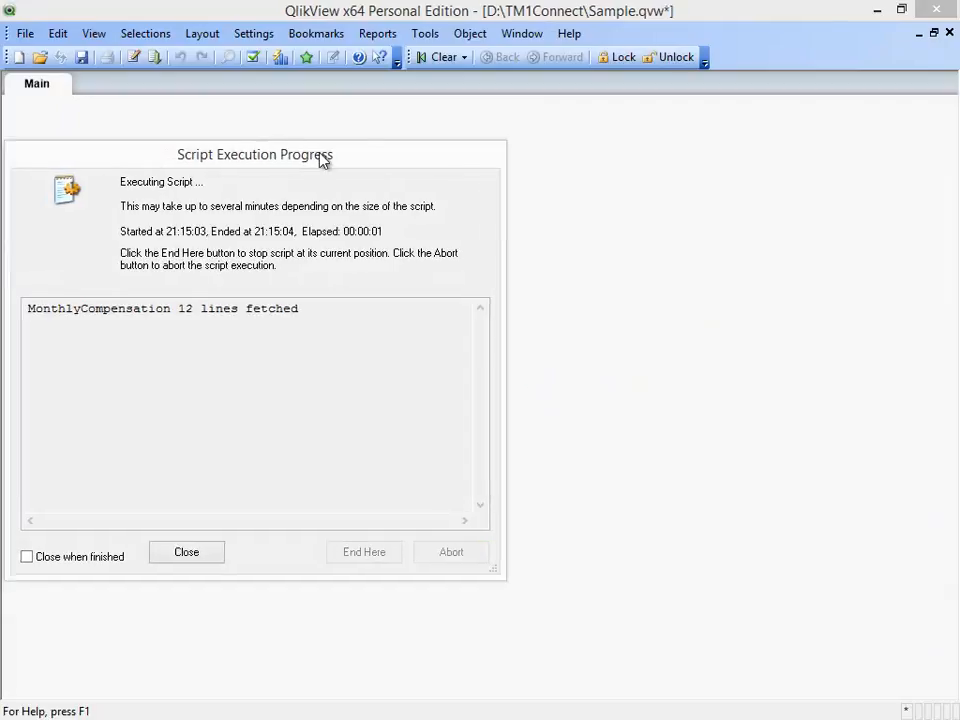
pyautogui.moveTo(320, 160); pyautogui.dragTo(416, 156)
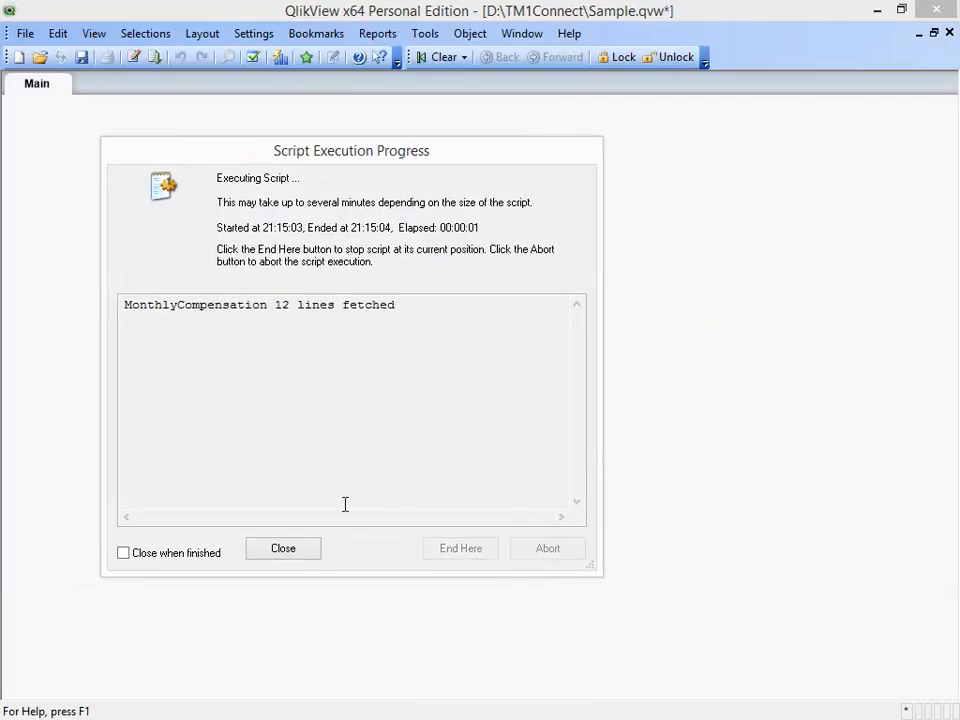
pyautogui.click(284, 549)
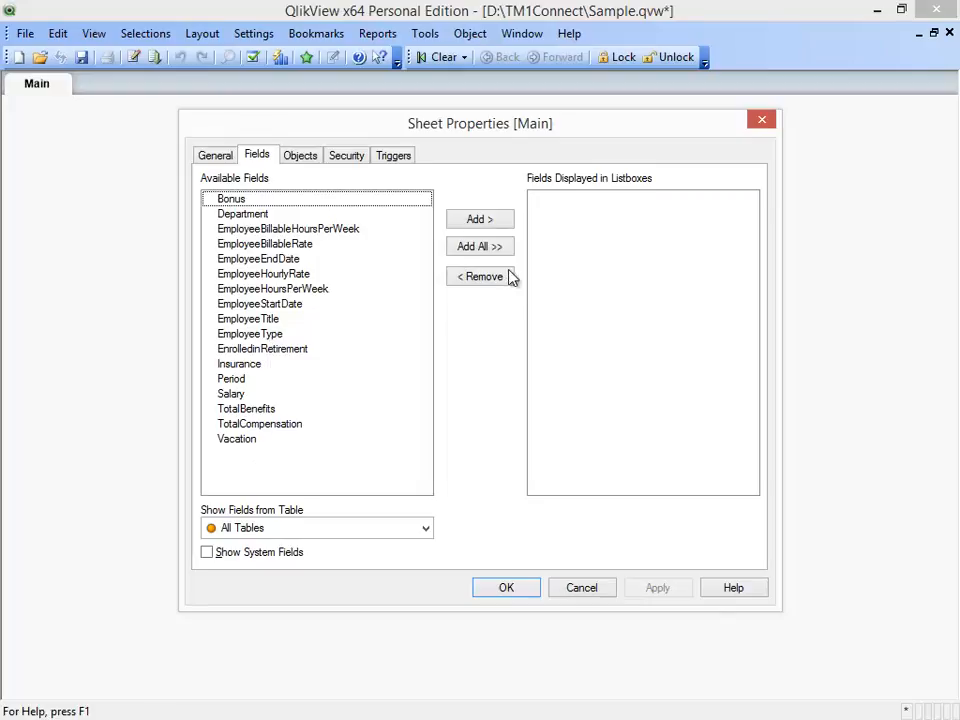
pyautogui.click(584, 592)
# - Create a table box with all available fields on the Main sheet, widen it, and review its columns
pyautogui.rightClick(332, 304)
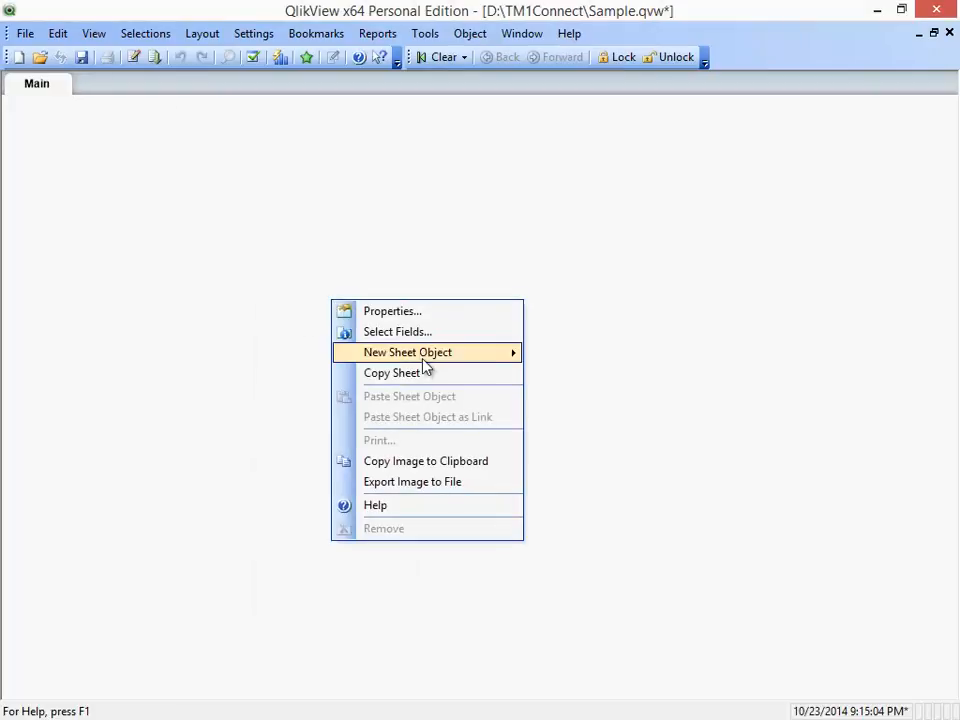
pyautogui.moveTo(506, 358)
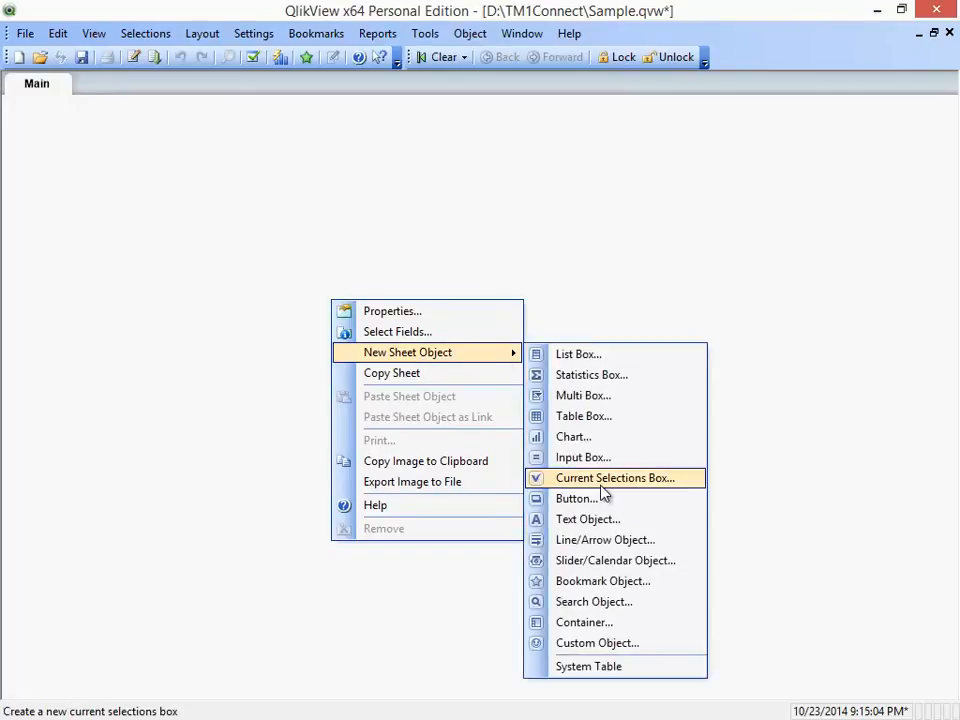
pyautogui.click(589, 423)
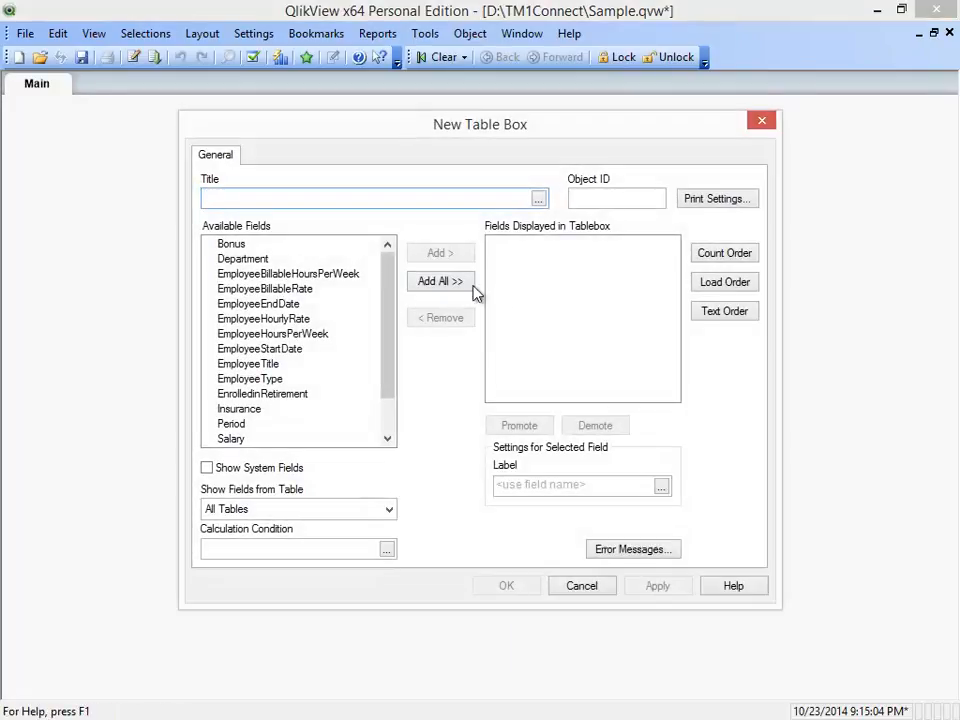
pyautogui.click(452, 283)
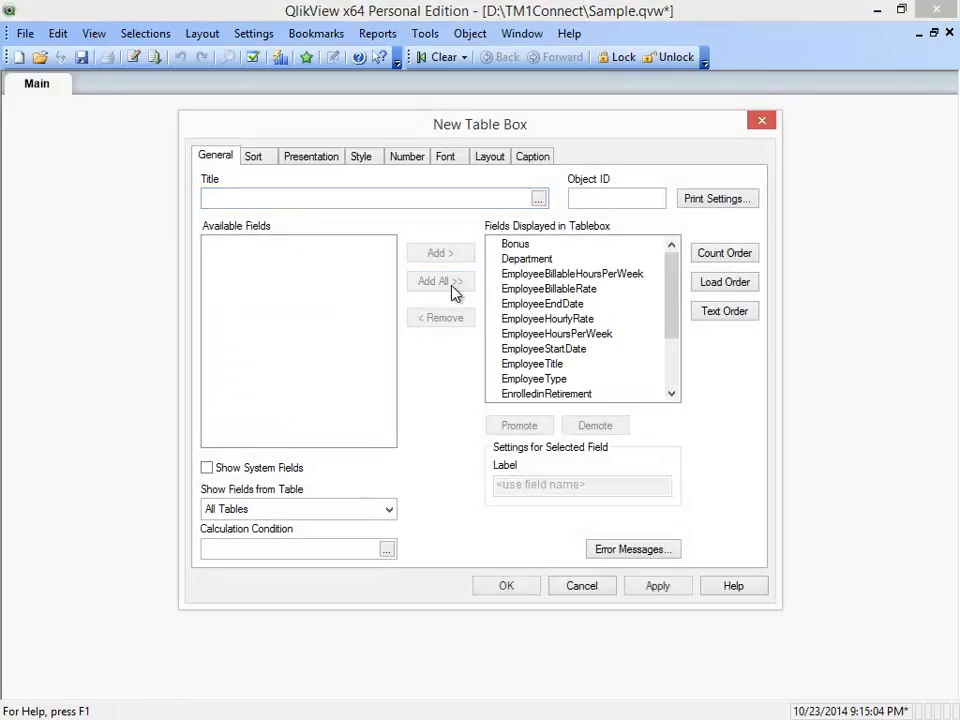
pyautogui.click(668, 594)
pyautogui.click(508, 592)
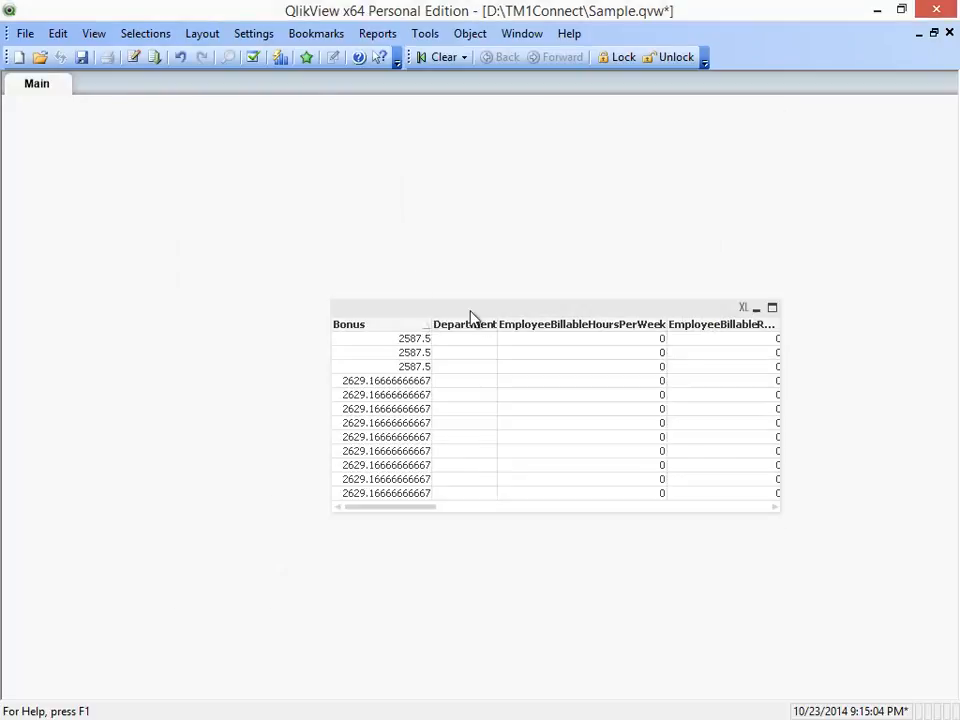
pyautogui.moveTo(332, 342); pyautogui.dragTo(39, 352)
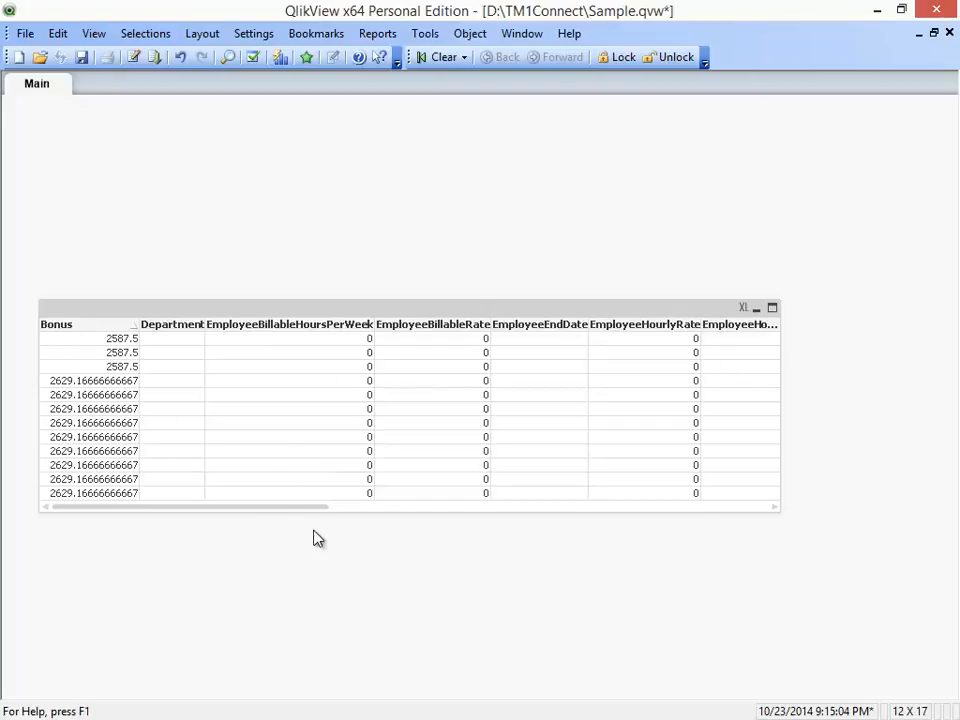
pyautogui.moveTo(283, 510); pyautogui.dragTo(612, 522)
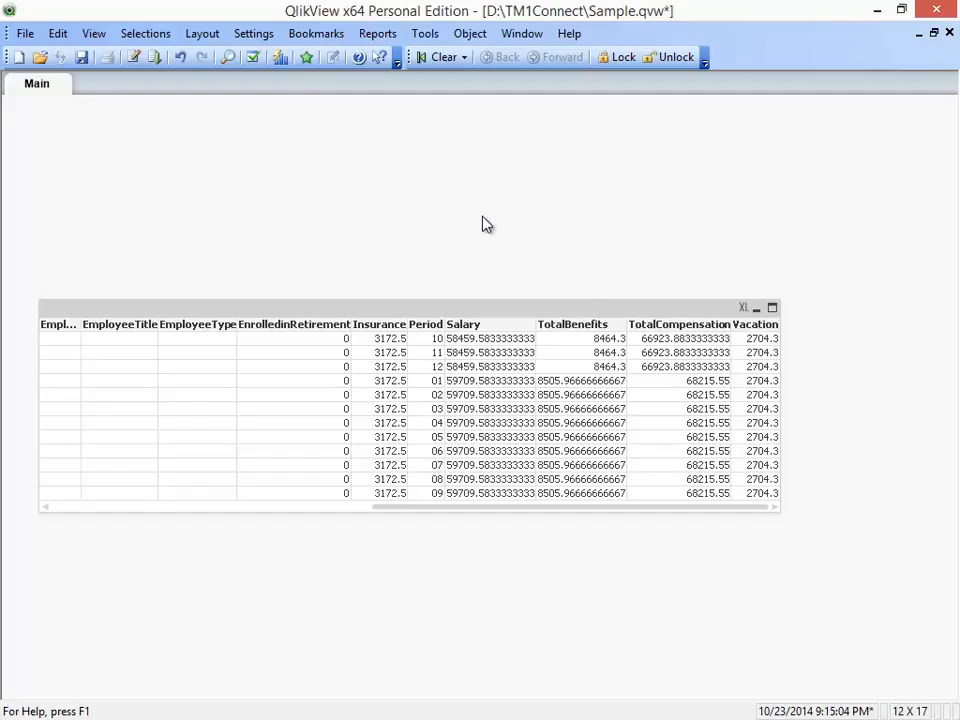
# - Open the load script for editing and delete the existing SQL SELECT statement for MonthlyCompensation
pyautogui.hotkey('ctrl', 'e')
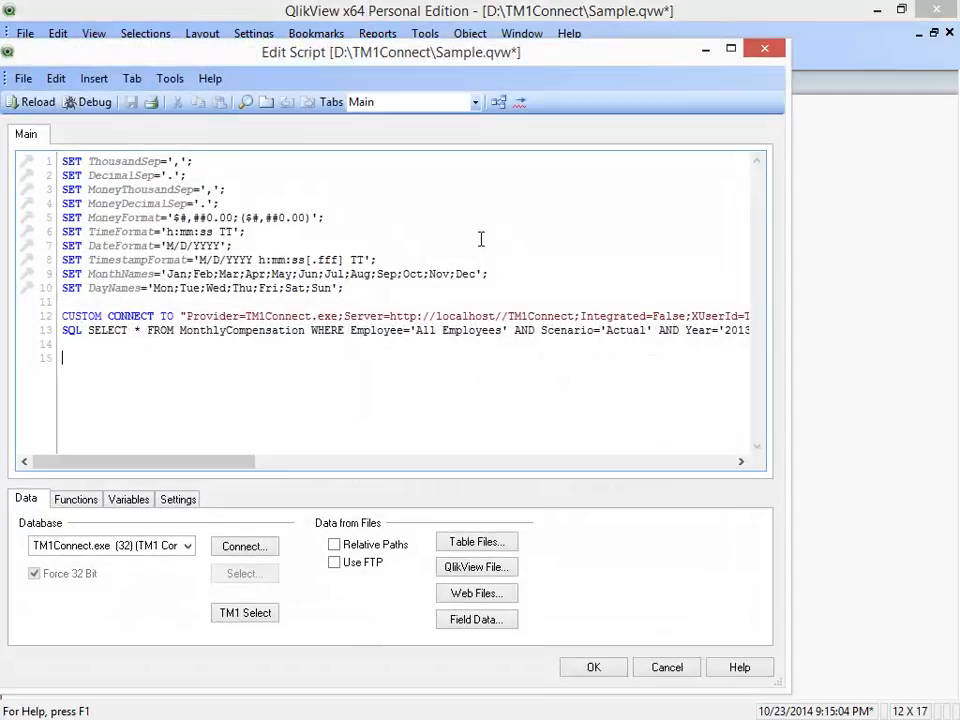
pyautogui.moveTo(292, 52); pyautogui.dragTo(396, 54)
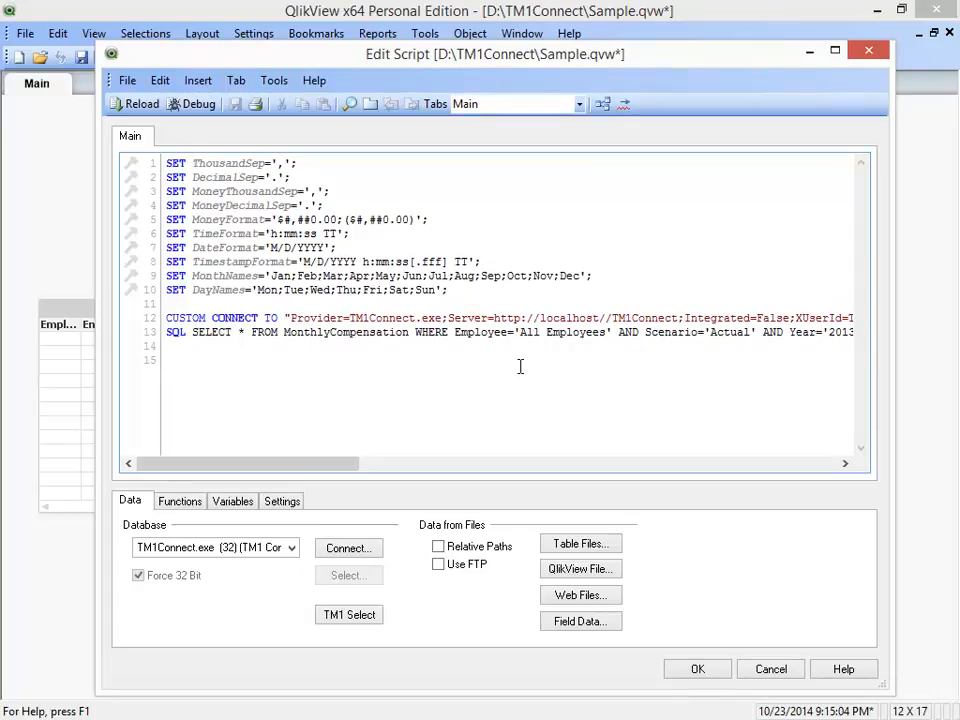
pyautogui.moveTo(167, 333); pyautogui.dragTo(165, 355)
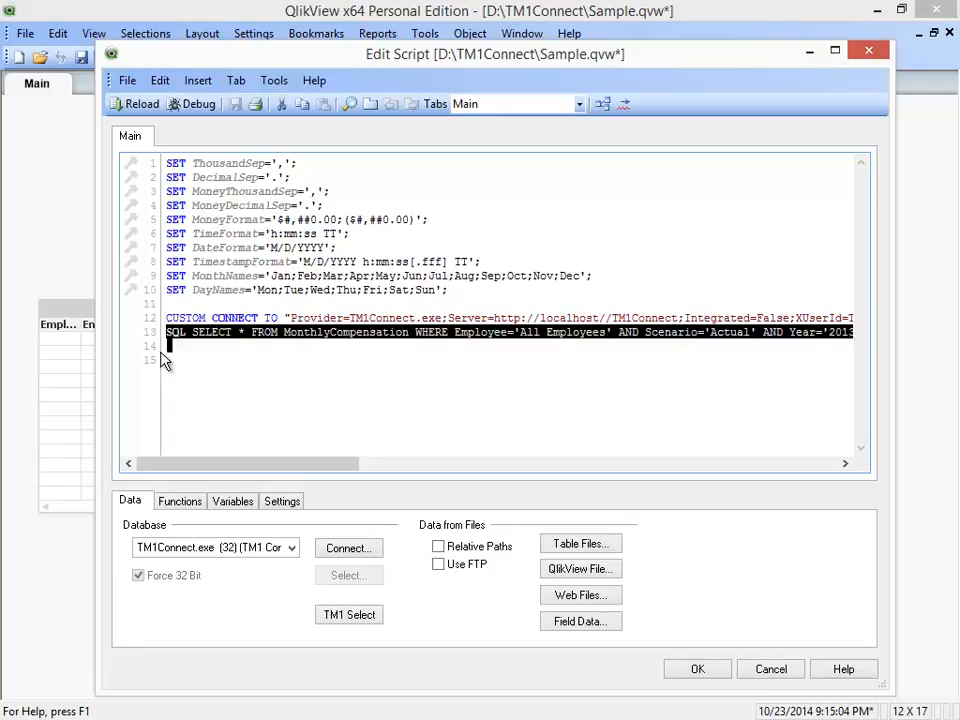
pyautogui.press('Delete')
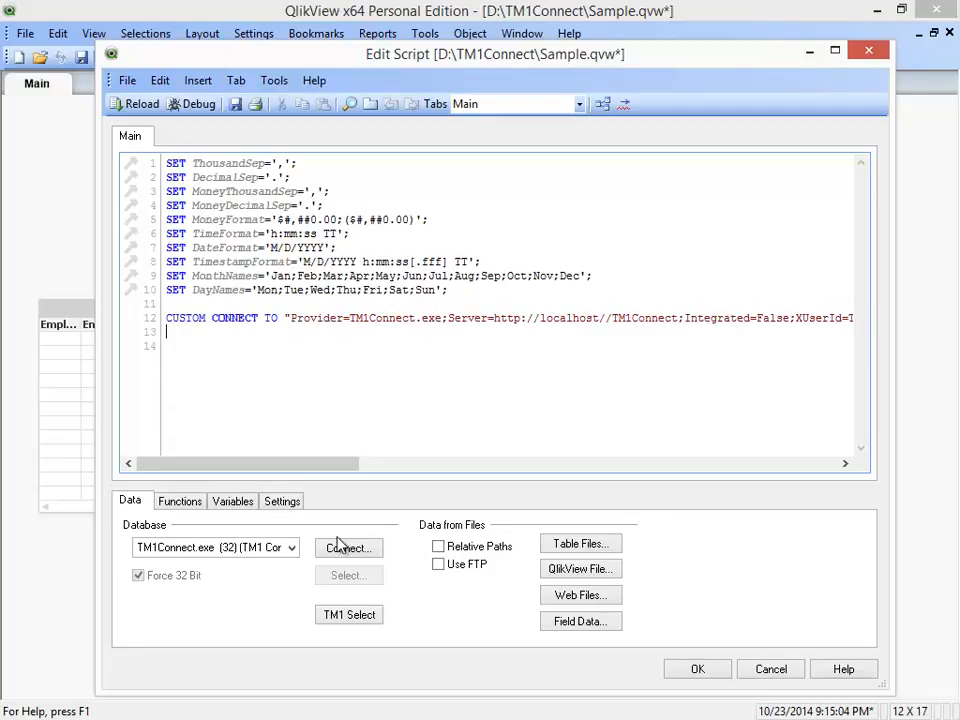
# - Start a new TM1 select and display the filters of the published Default view
pyautogui.click(348, 616)
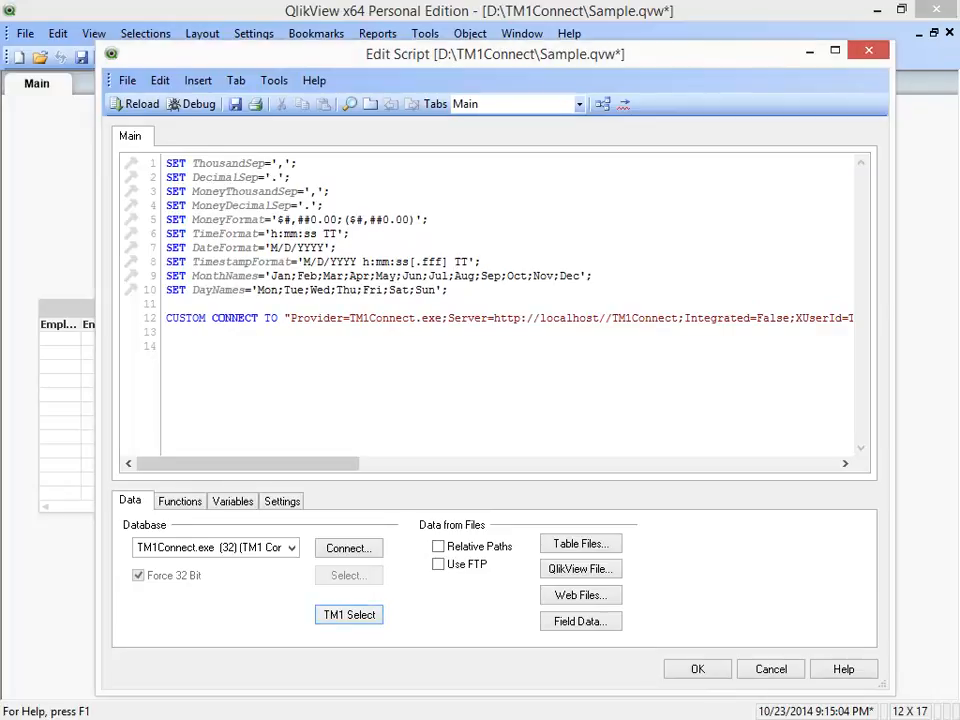
pyautogui.moveTo(900, 225); pyautogui.dragTo(651, 154)
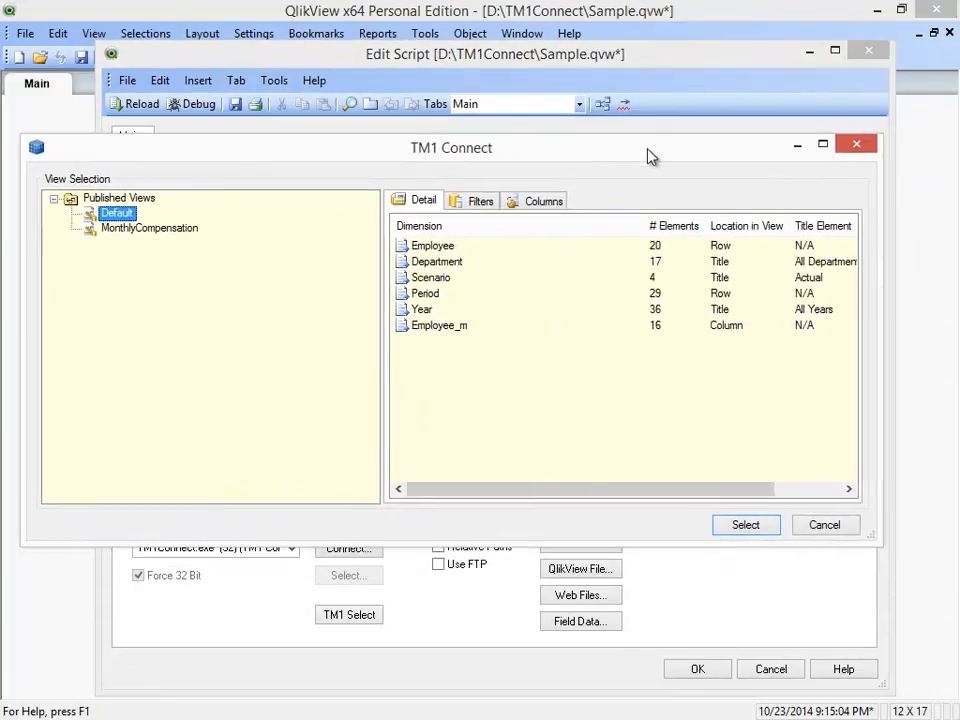
pyautogui.click(479, 203)
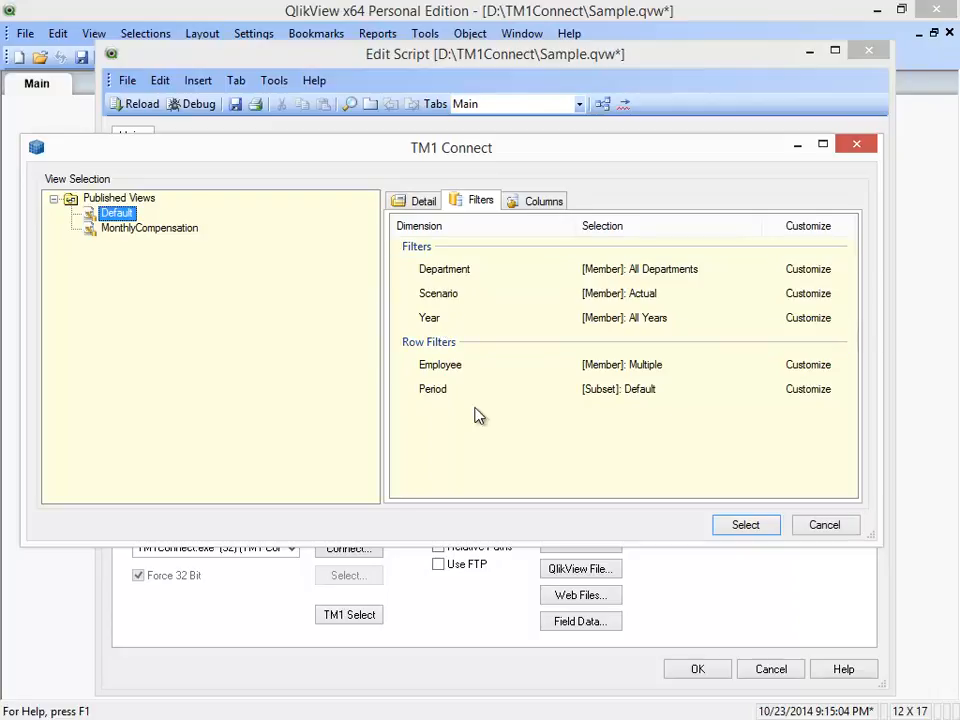
# - Try adding Financial Analysis and Financial Reporting to the member selection of the Department filter
pyautogui.click(820, 272)
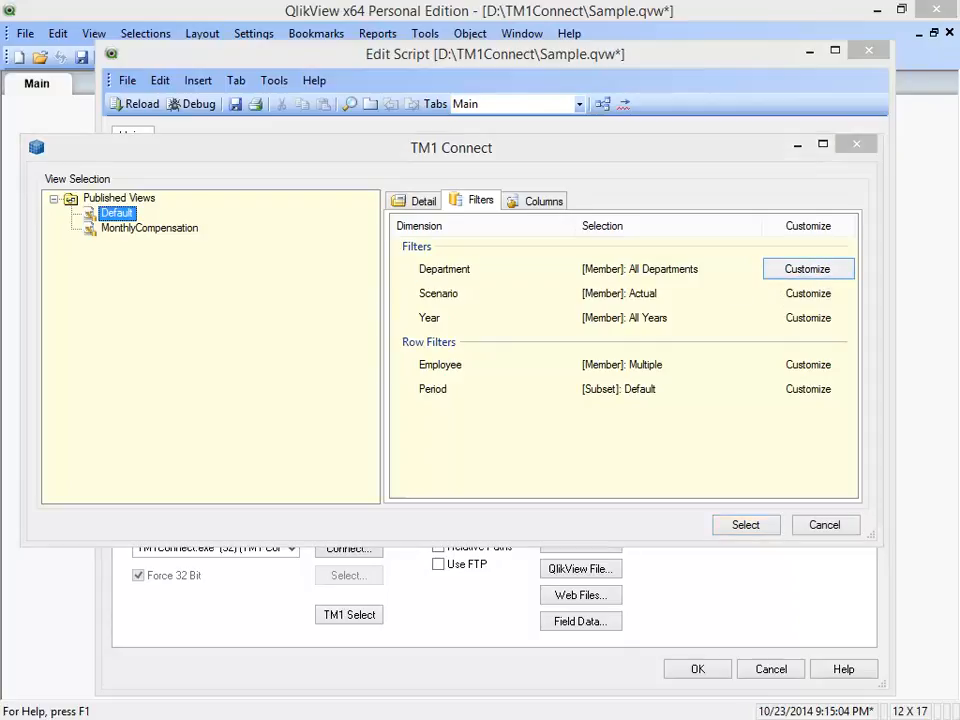
pyautogui.moveTo(336, 186); pyautogui.dragTo(381, 182)
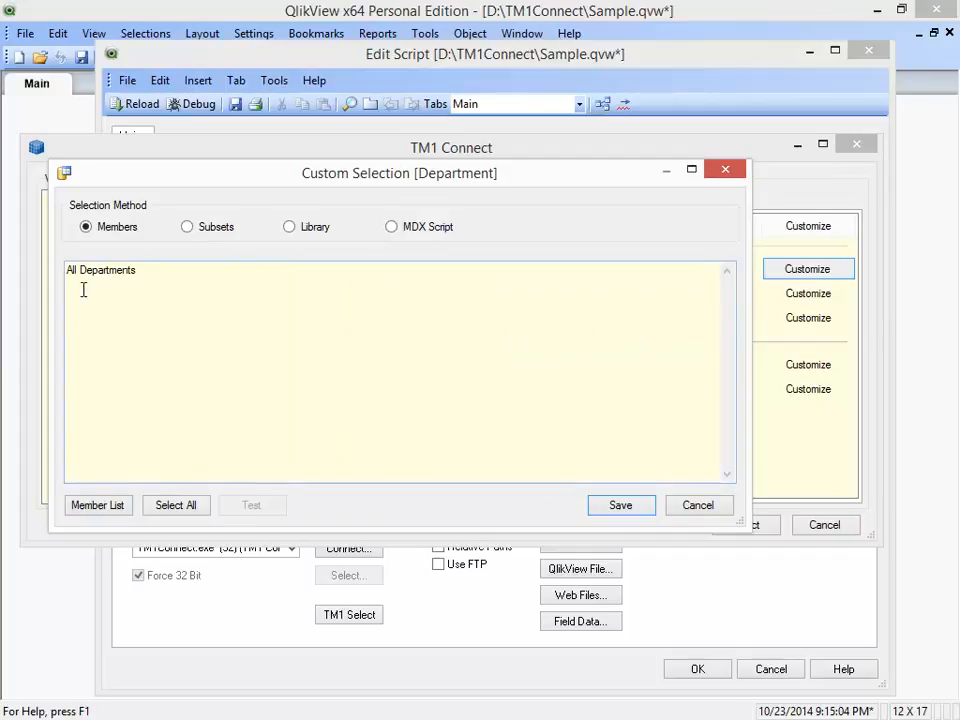
pyautogui.click(108, 508)
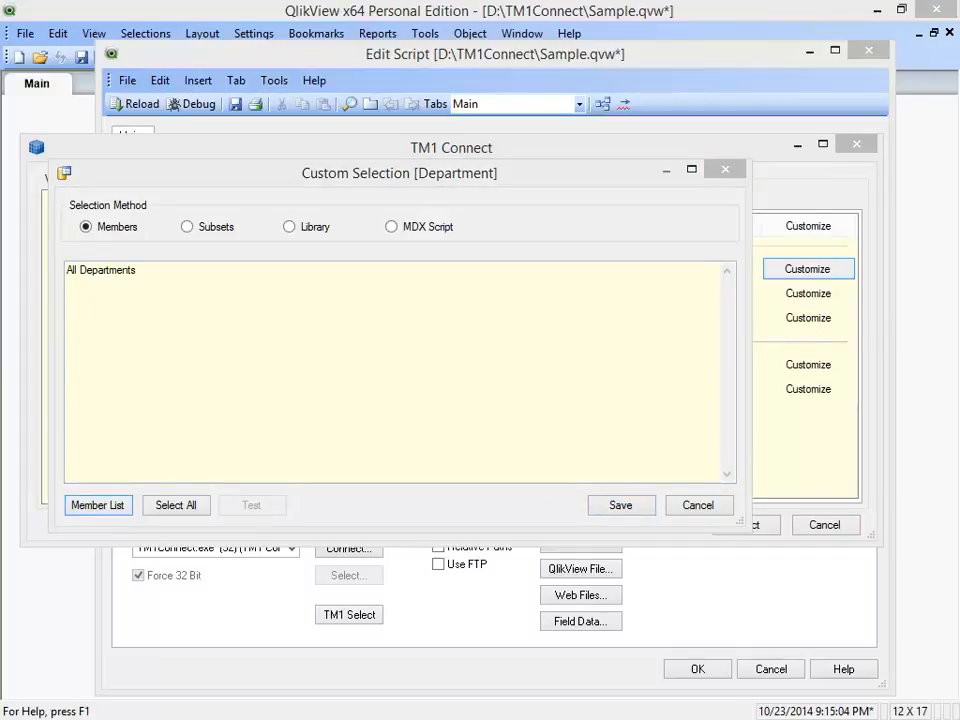
pyautogui.moveTo(422, 165); pyautogui.dragTo(590, 150)
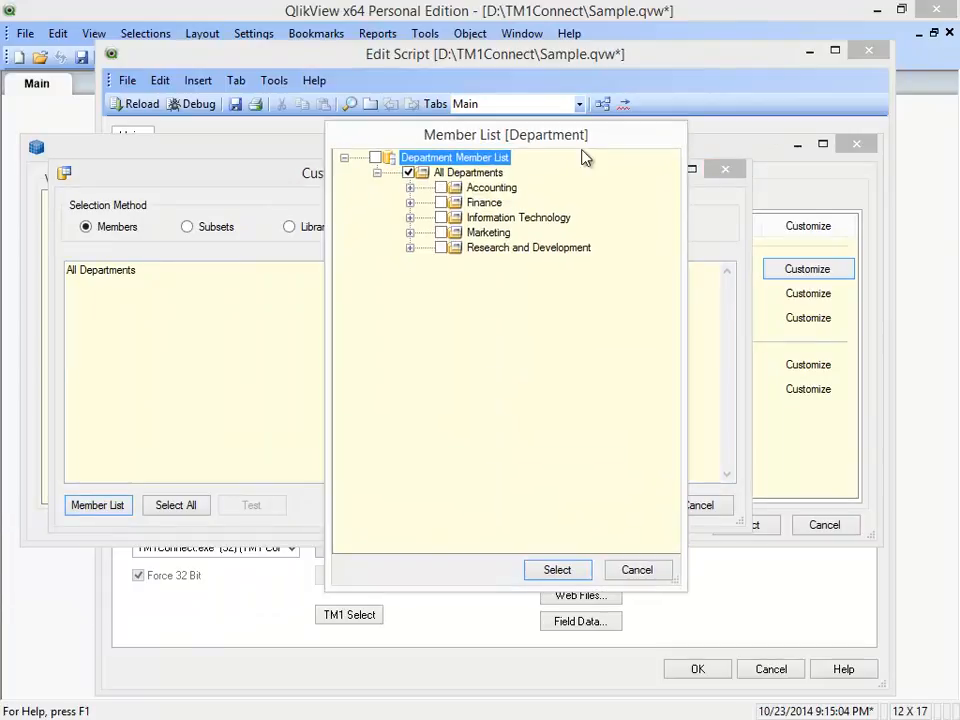
pyautogui.doubleClick(434, 203)
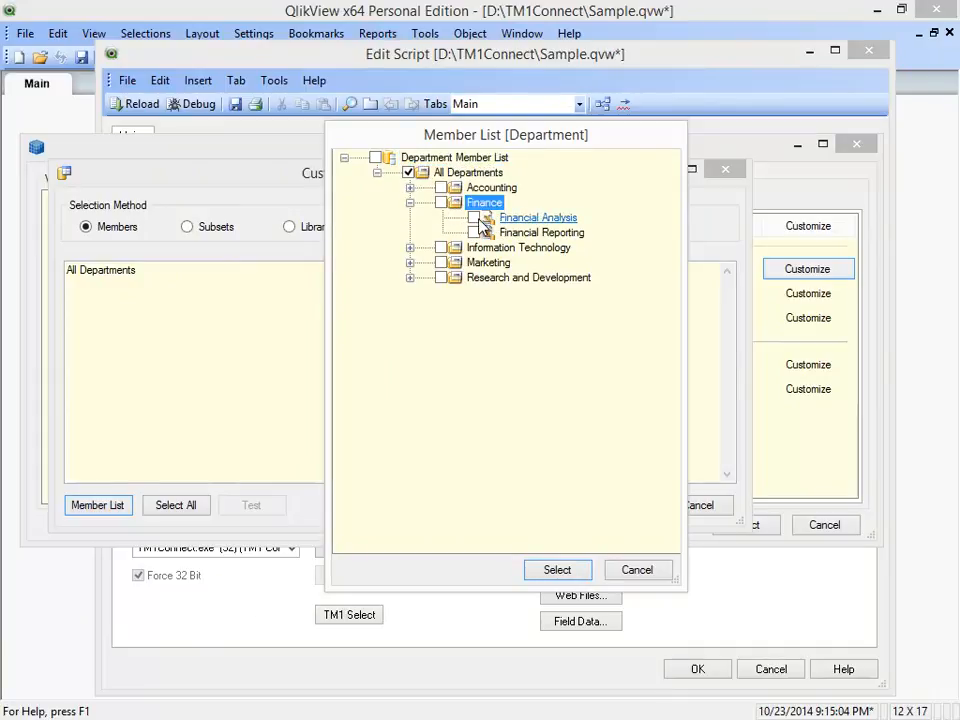
pyautogui.click(476, 217)
pyautogui.click(475, 233)
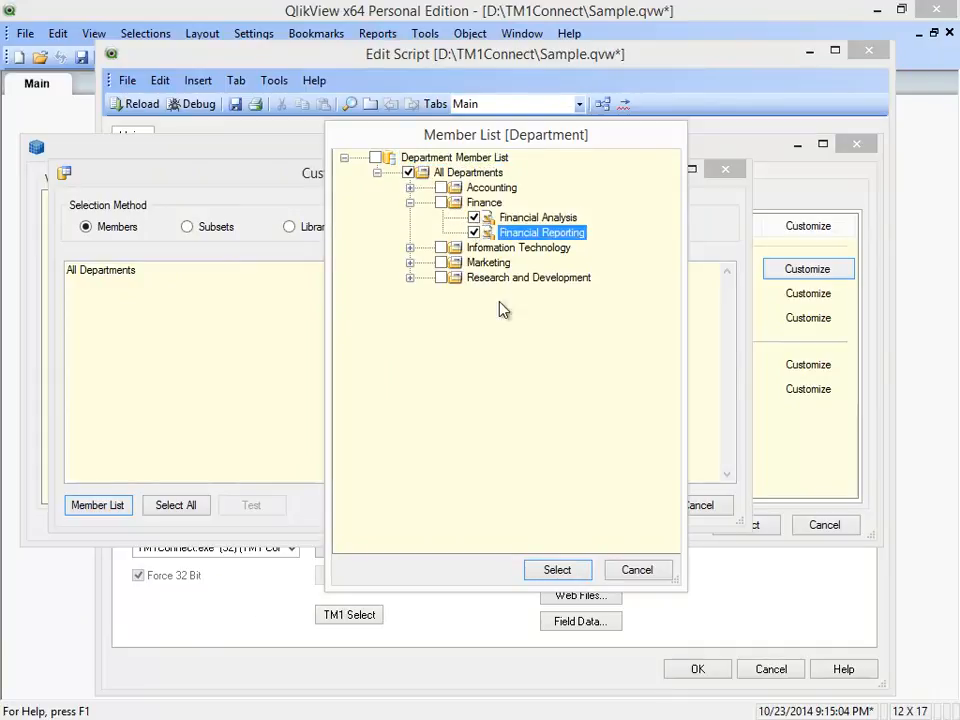
pyautogui.click(566, 572)
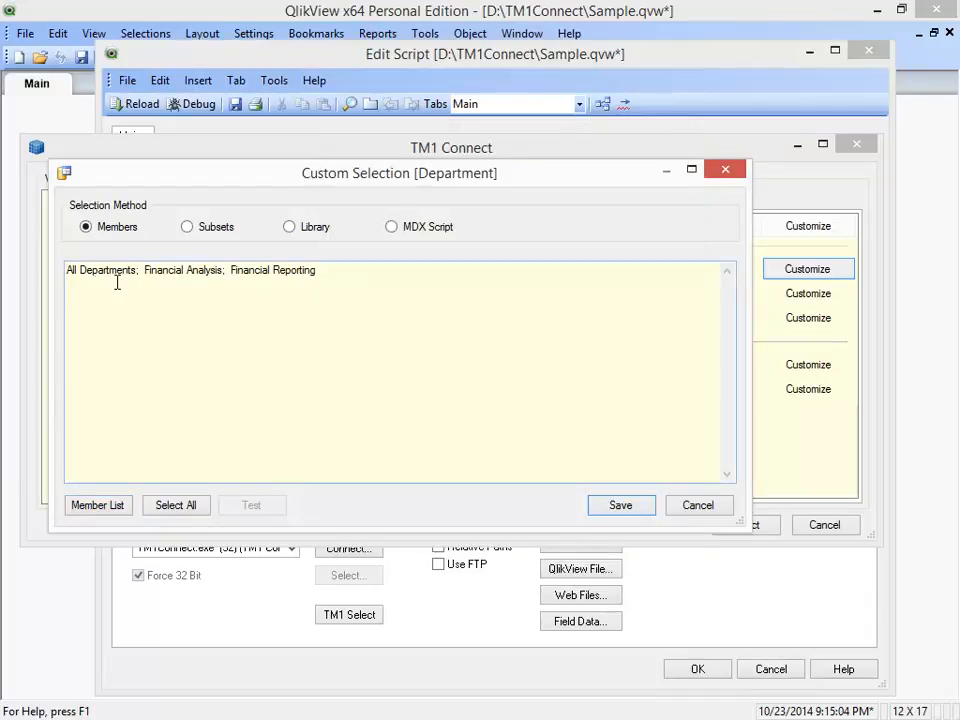
# - Examine the Subsets, Library and MDX Script selection methods for the Department filter, and cancel the custom selection
pyautogui.click(187, 227)
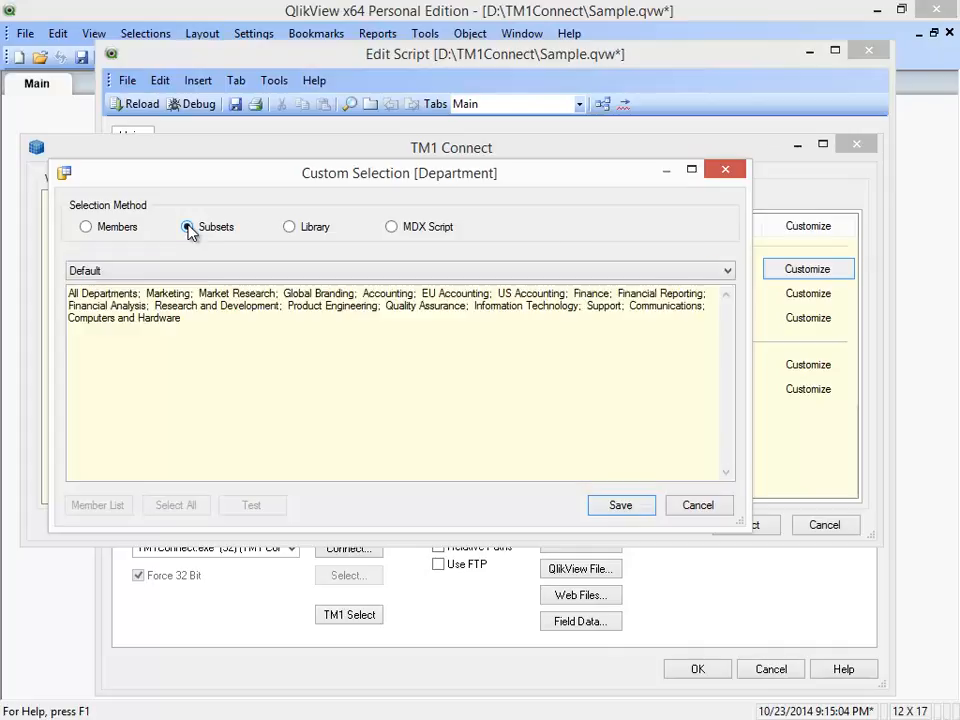
pyautogui.click(155, 274)
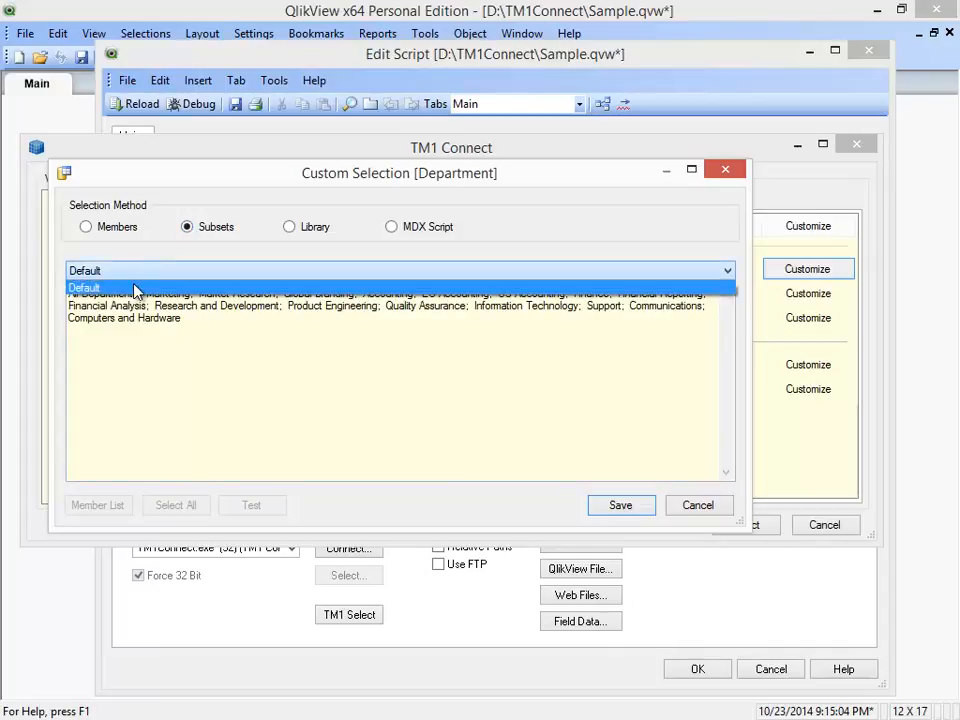
pyautogui.click(302, 383)
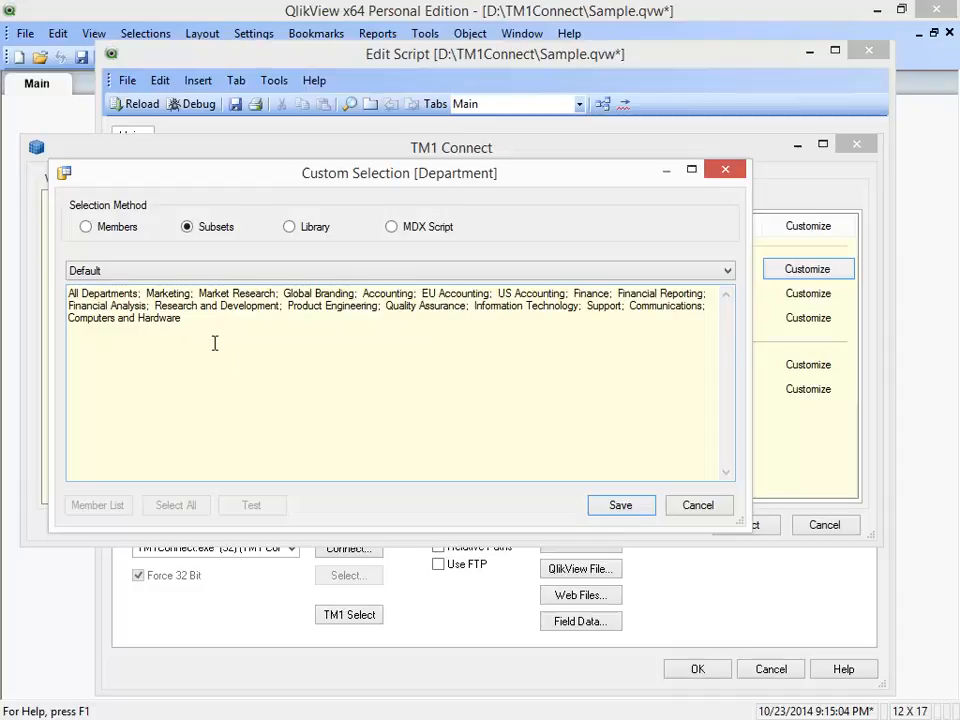
pyautogui.click(290, 227)
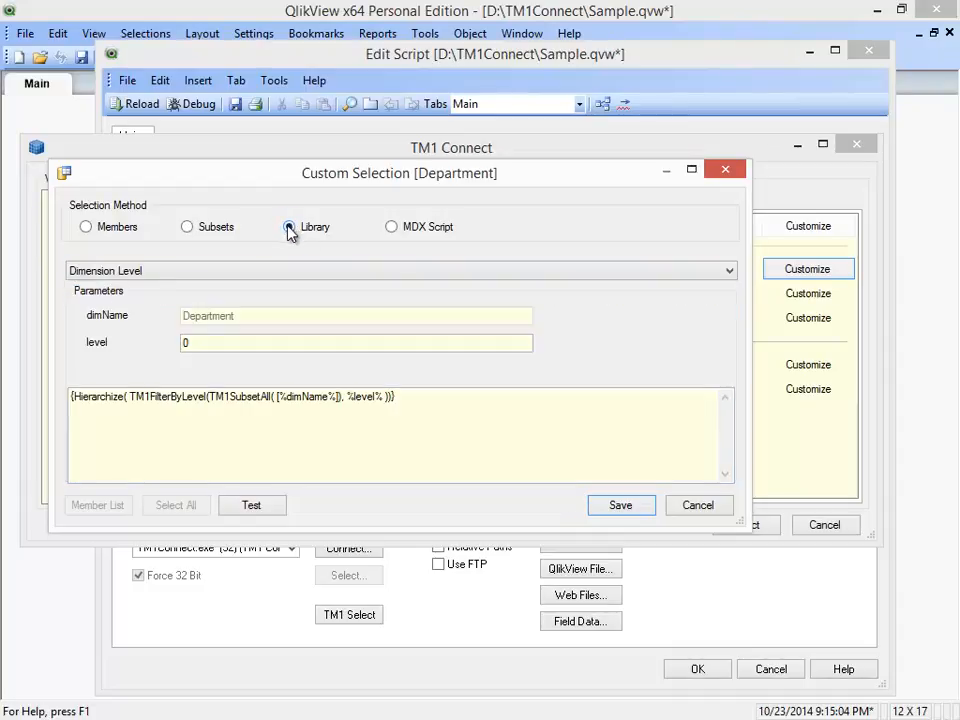
pyautogui.click(165, 272)
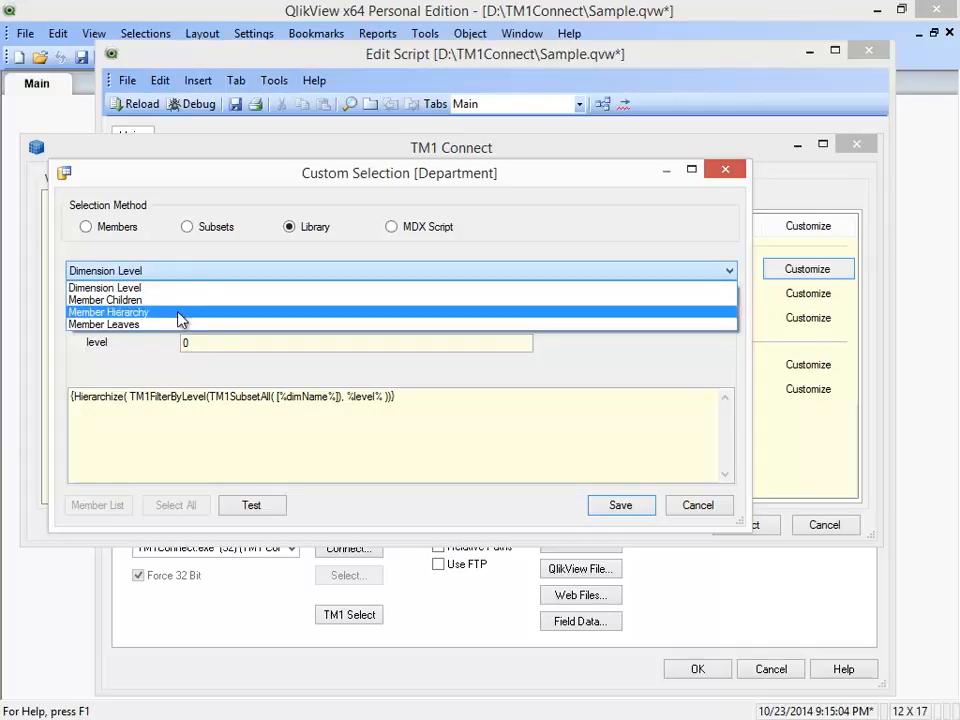
pyautogui.click(513, 420)
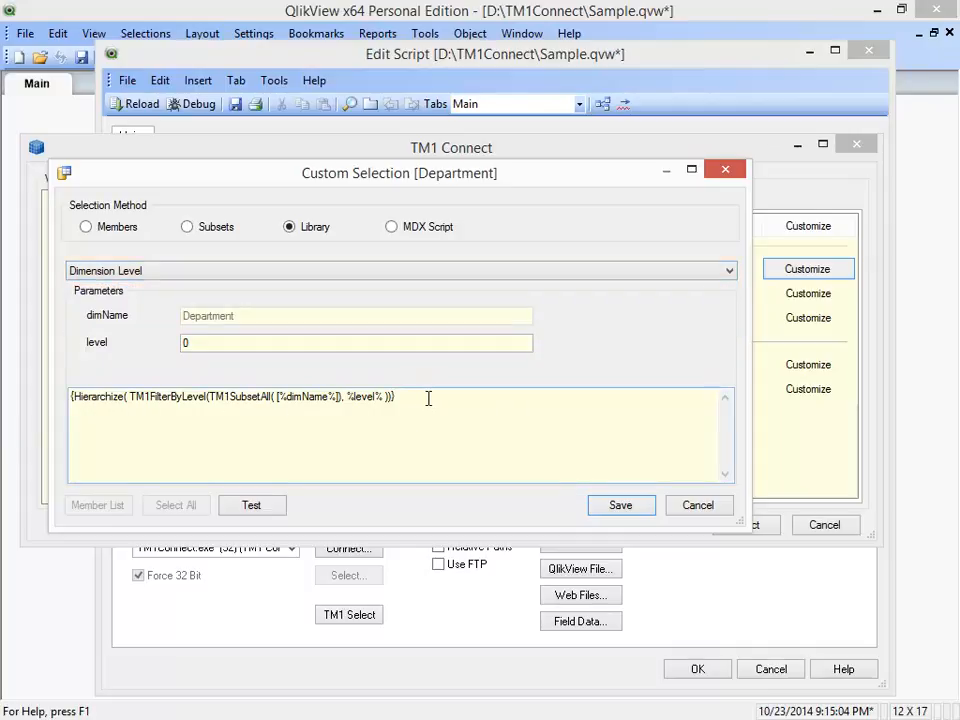
pyautogui.click(251, 272)
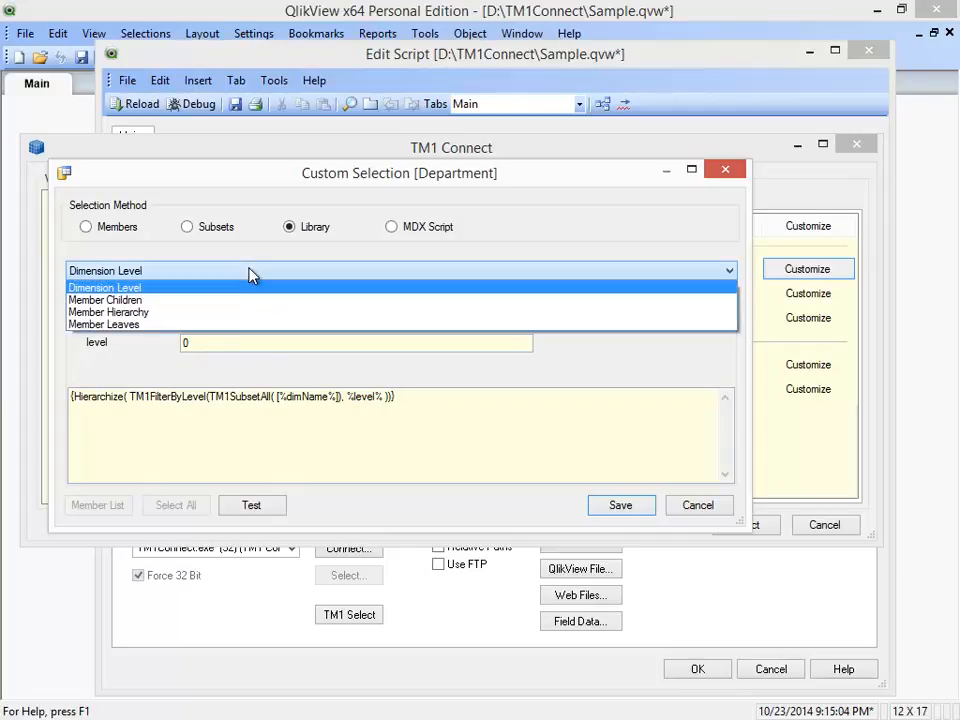
pyautogui.click(251, 272)
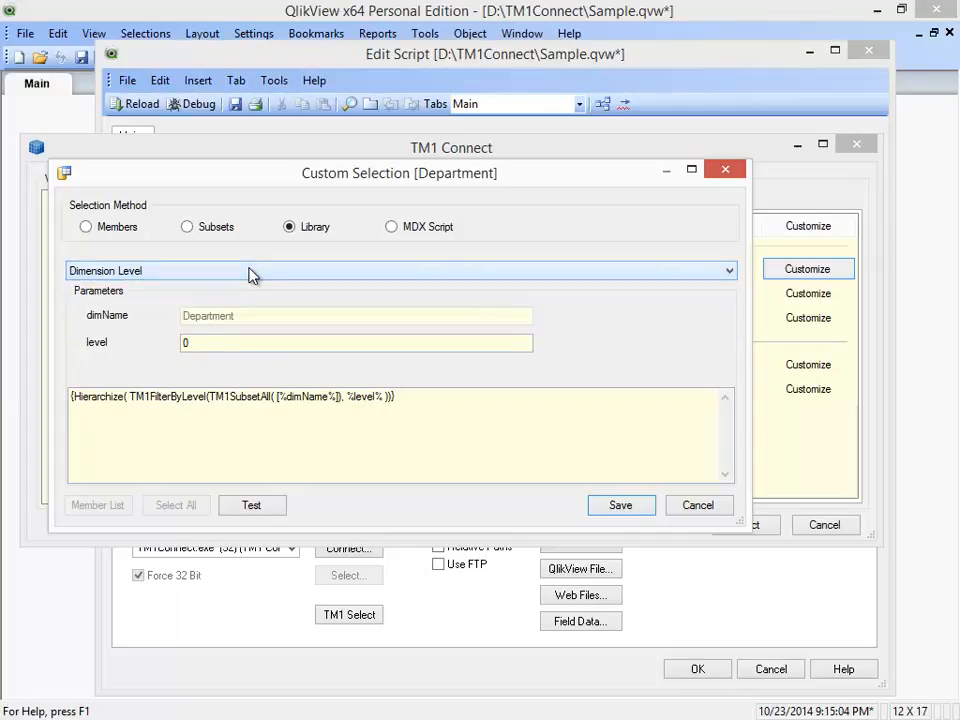
pyautogui.click(392, 229)
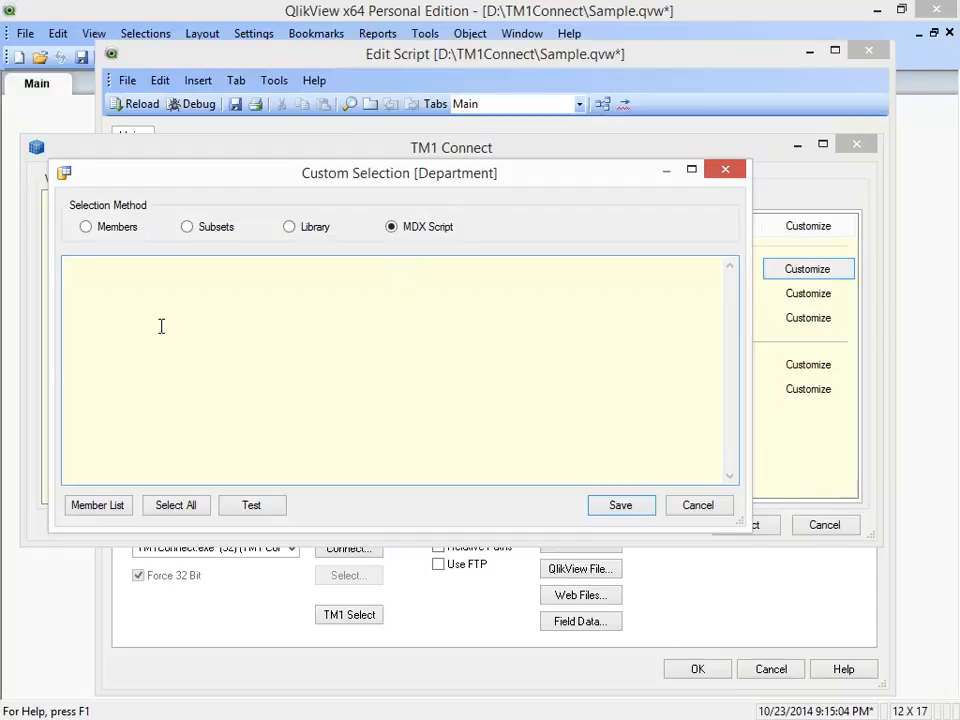
pyautogui.click(728, 508)
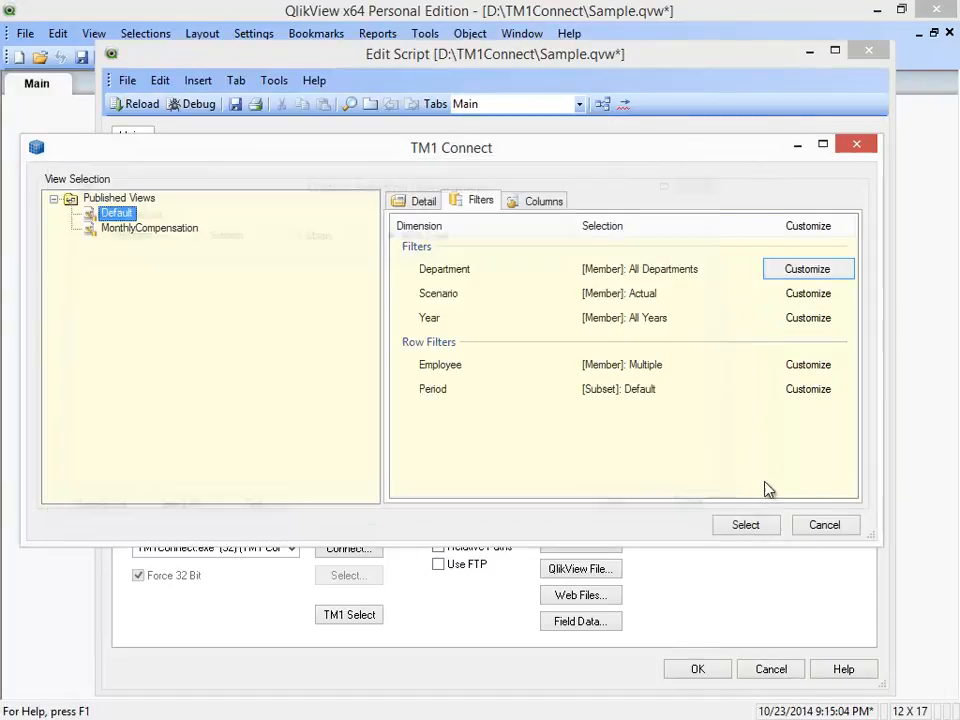
# - Choose the MonthlyCompensation view and exclude its EnrolledinRetirement, TotalCompensation, TotalBenefits, EmployeeHourlyRate and EmployeeBillableRate columns
pyautogui.click(537, 203)
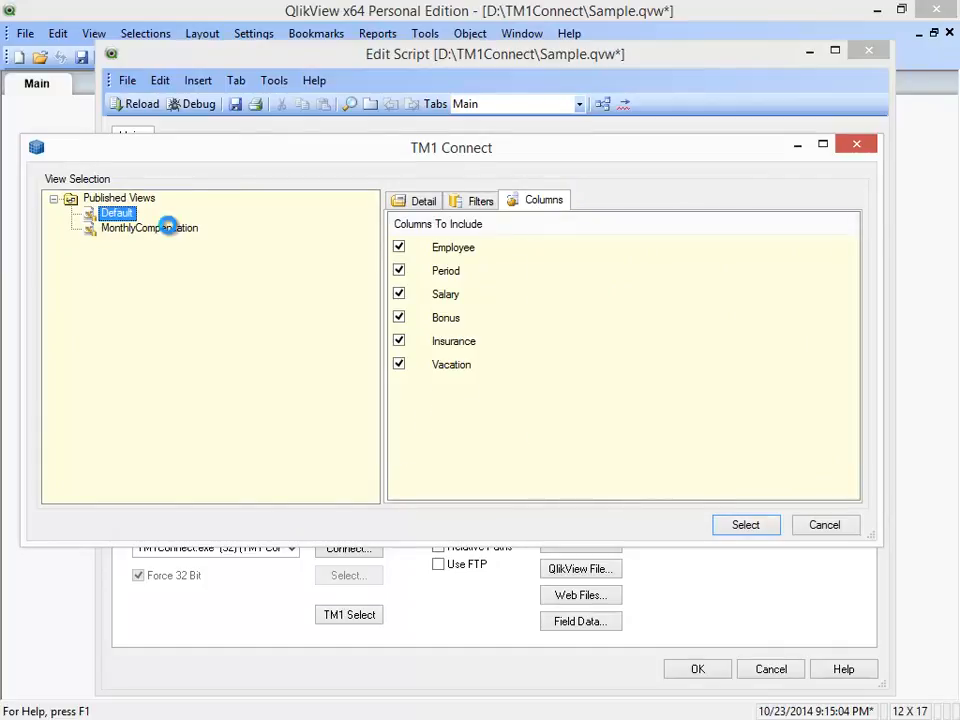
pyautogui.click(171, 227)
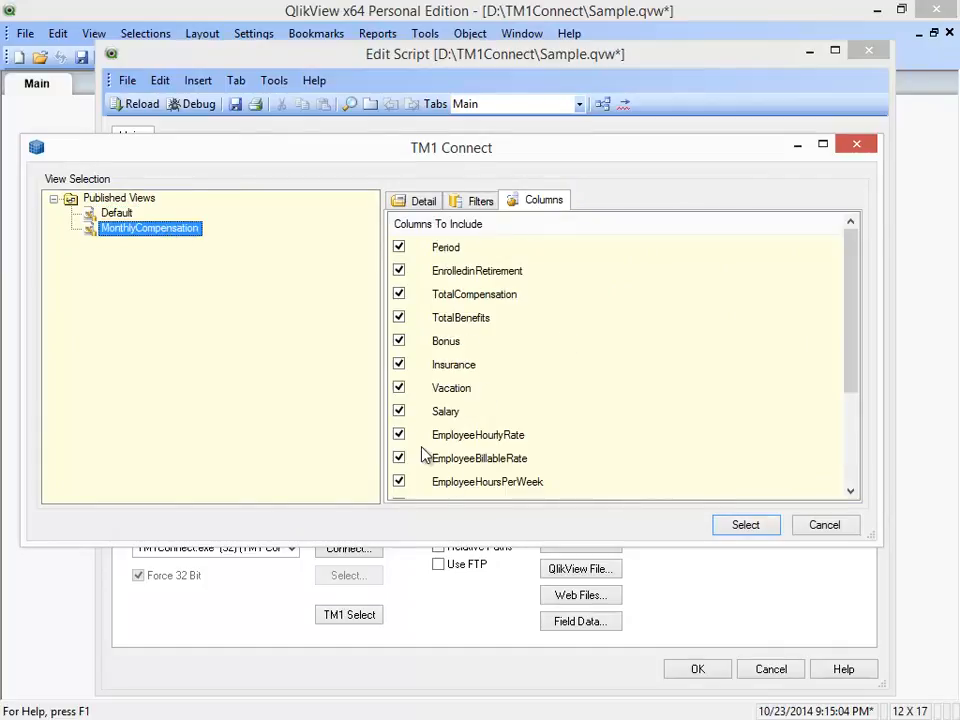
pyautogui.click(399, 271)
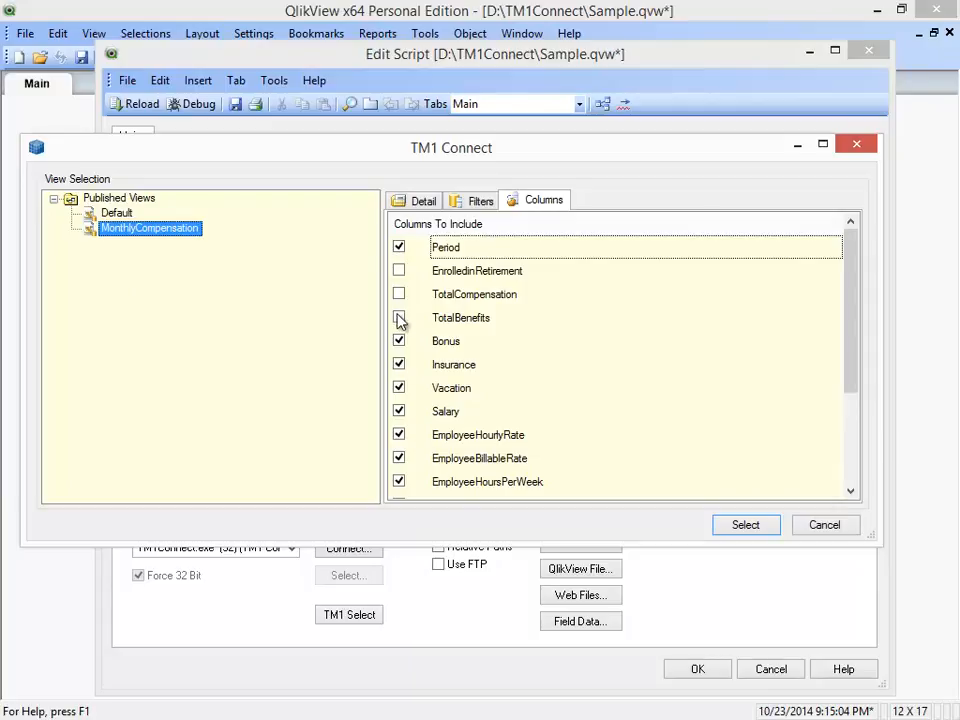
pyautogui.click(399, 317)
pyautogui.click(399, 435)
pyautogui.click(400, 468)
pyautogui.click(399, 458)
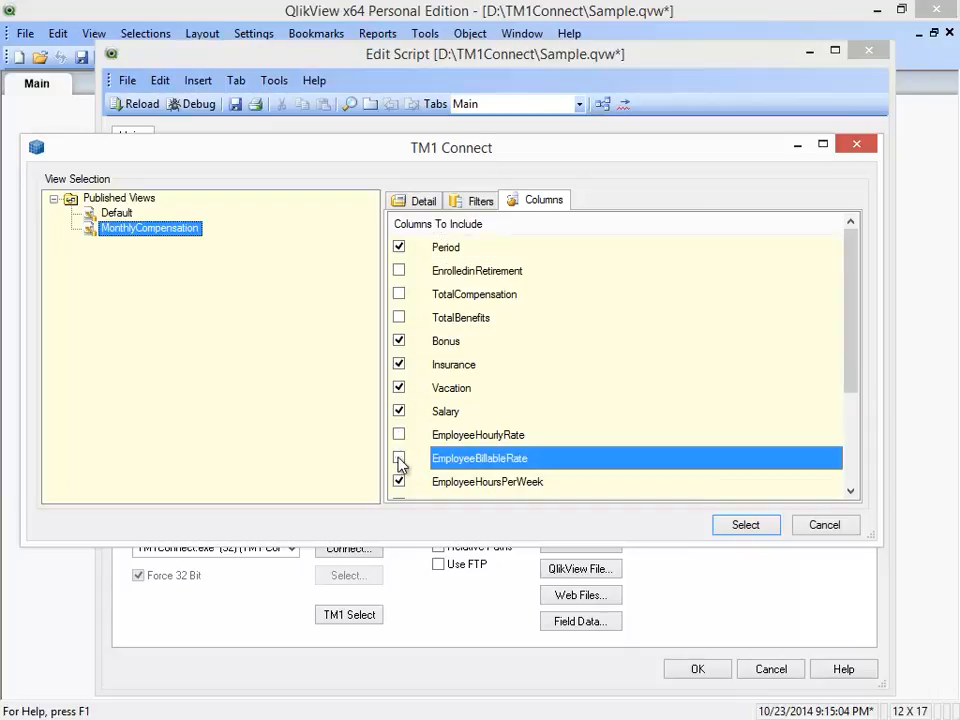
# - Exclude EmployeeHoursPerWeek, EmployeeType, EmployeeStartDate, EmployeeEndDate, EmployeeTitle and EmployeeBillableHoursPerWeek as well, and insert the select statement into the script
pyautogui.scroll(-2, 401, 486)
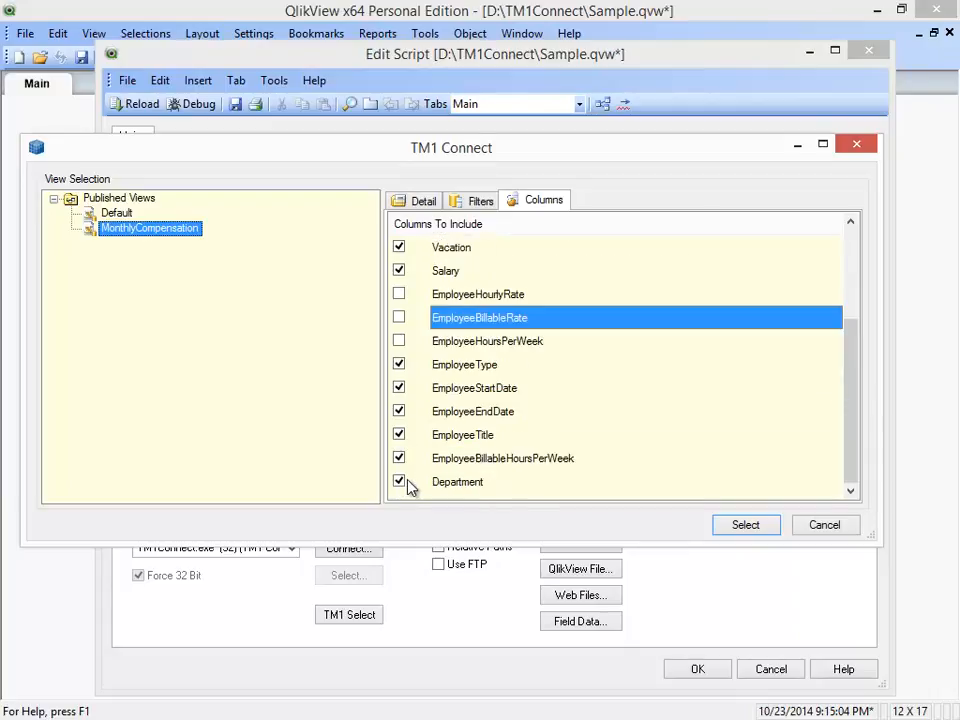
pyautogui.click(399, 366)
pyautogui.click(399, 389)
pyautogui.click(399, 412)
pyautogui.click(399, 436)
pyautogui.click(399, 459)
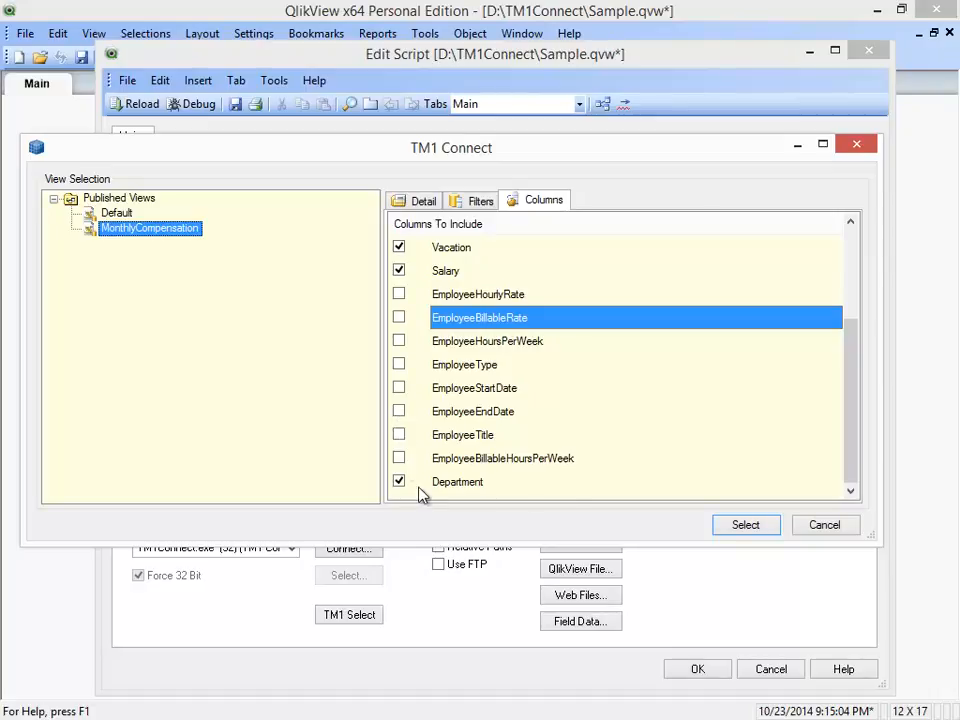
pyautogui.click(756, 533)
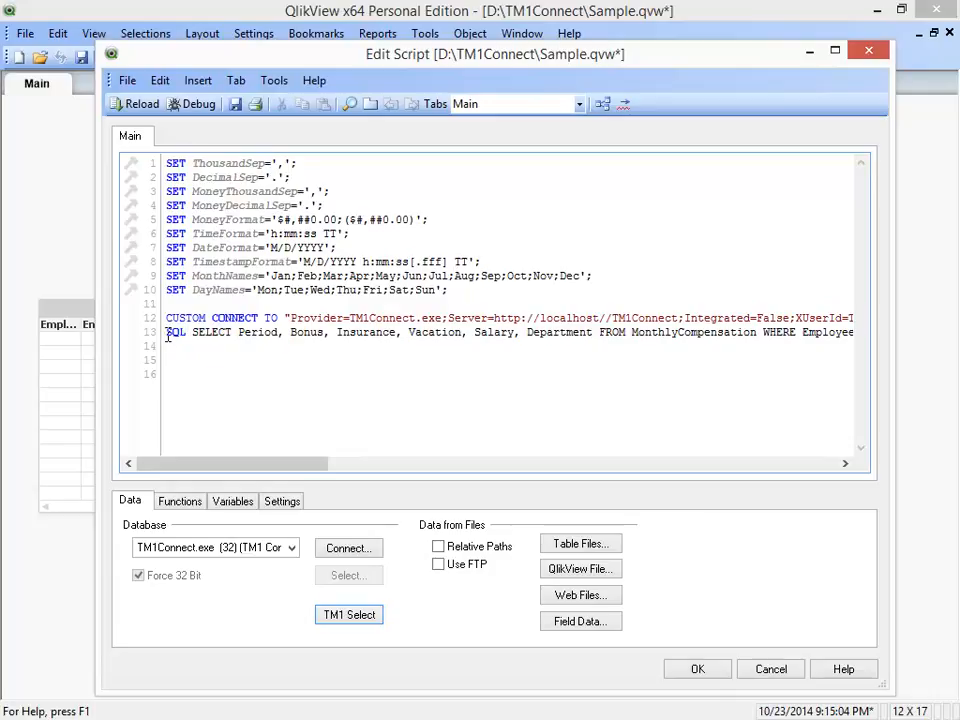
# - Break the select statement after the Department column so that the FROM clause starts on its own line
pyautogui.moveTo(460, 333); pyautogui.dragTo(545, 334)
pyautogui.click(604, 332)
pyautogui.press('Return')
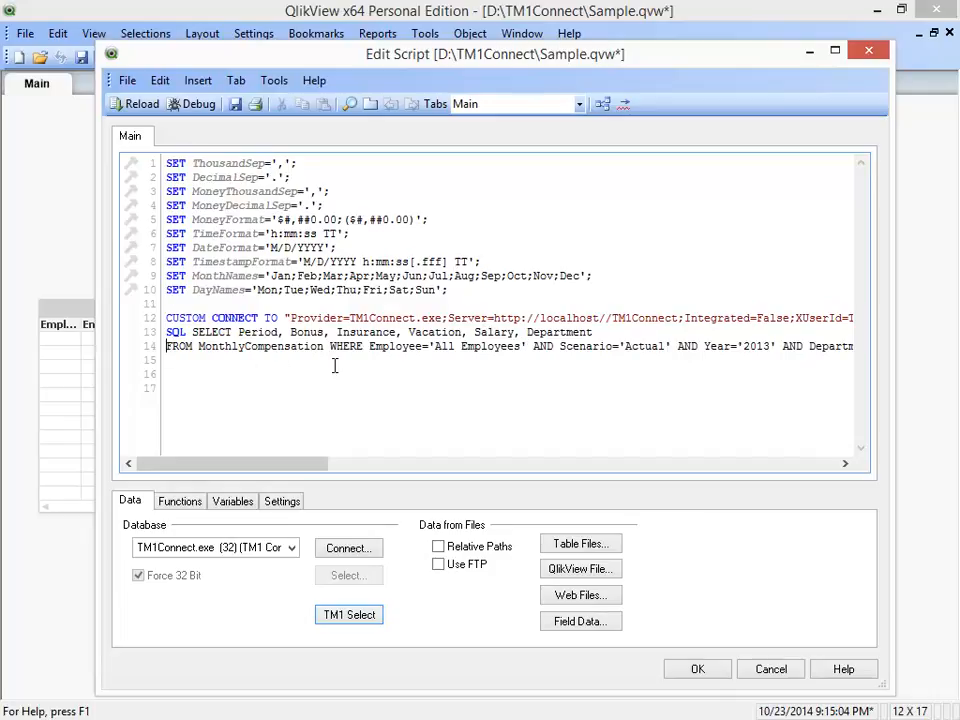
# - Accept the edited script, reload the document's data, and close the script execution progress
pyautogui.click(698, 670)
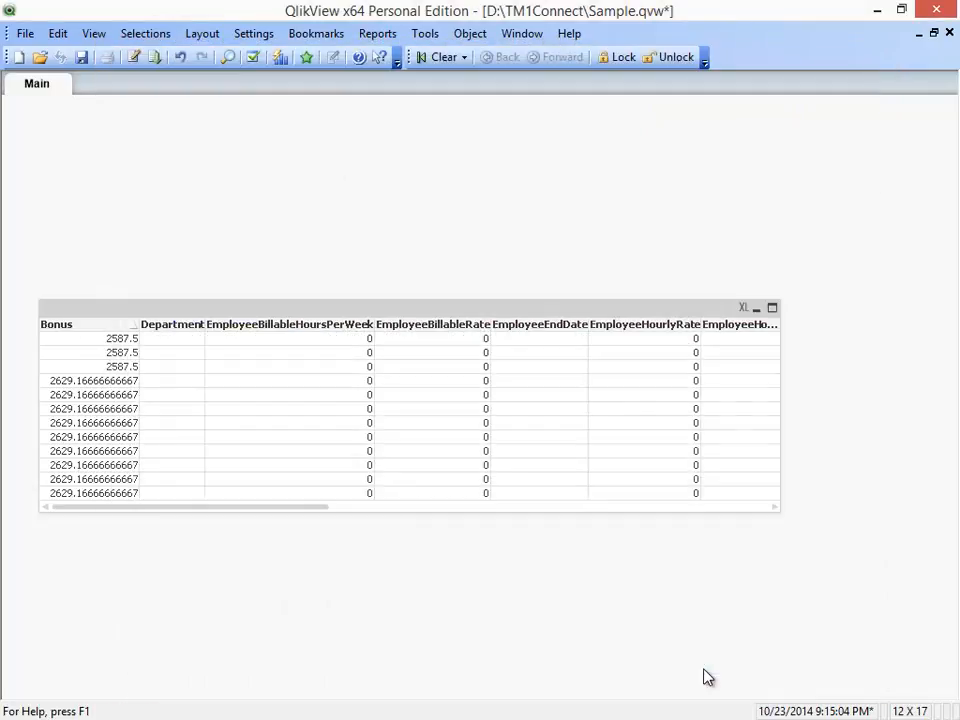
pyautogui.hotkey('ctrl', 'r')
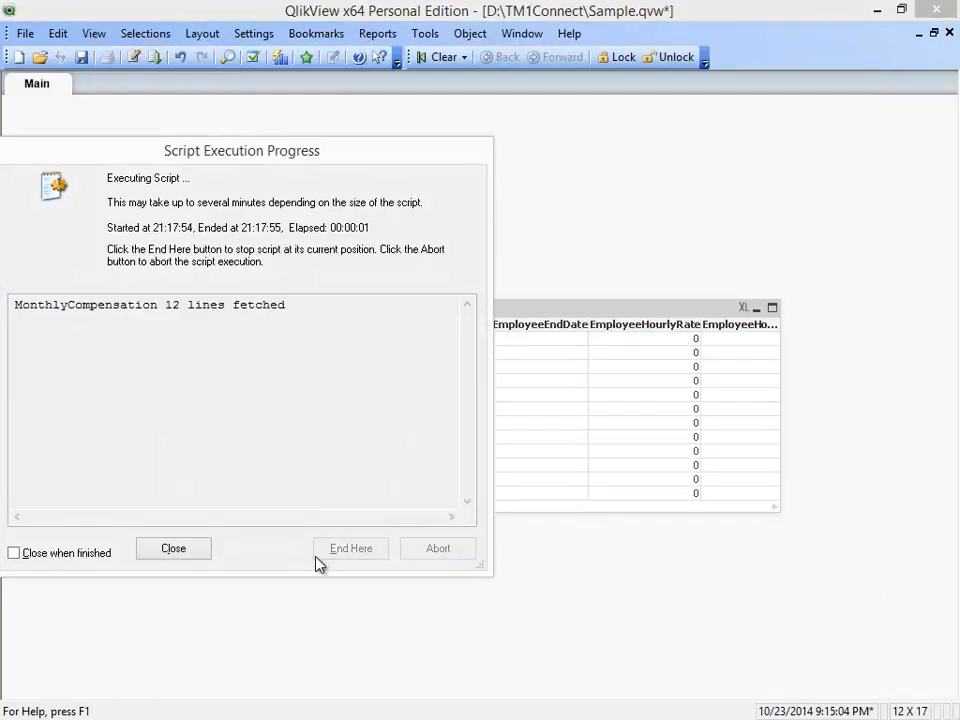
pyautogui.click(169, 552)
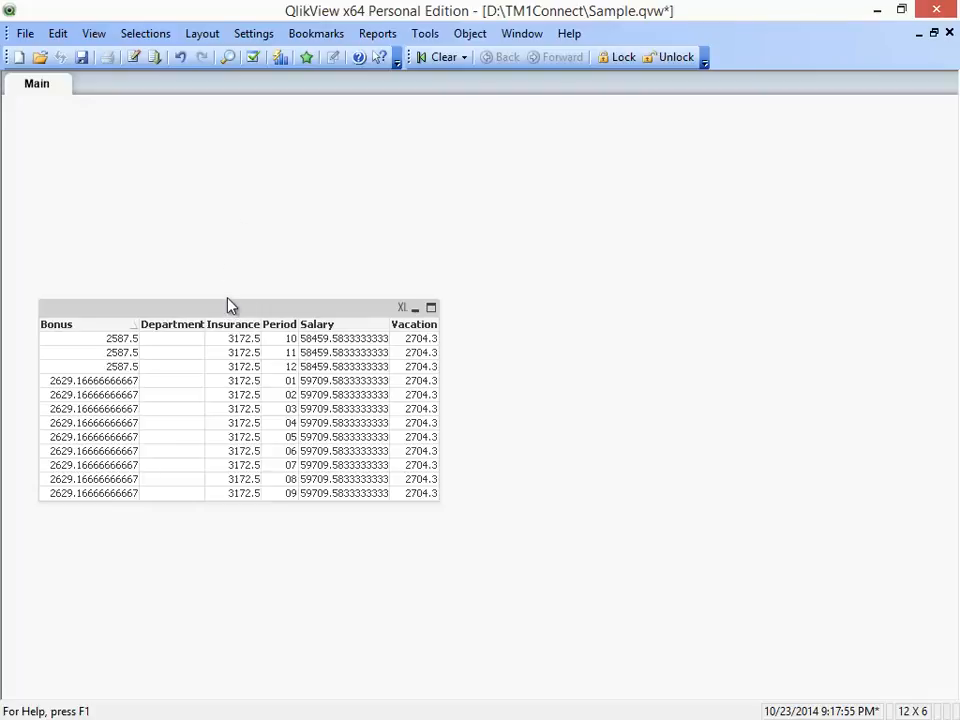
# - Move the table higher on the sheet and switch to TM1Connect Manager to open the Monthly Compensation view's scheduler settings
pyautogui.moveTo(233, 316); pyautogui.dragTo(279, 190)
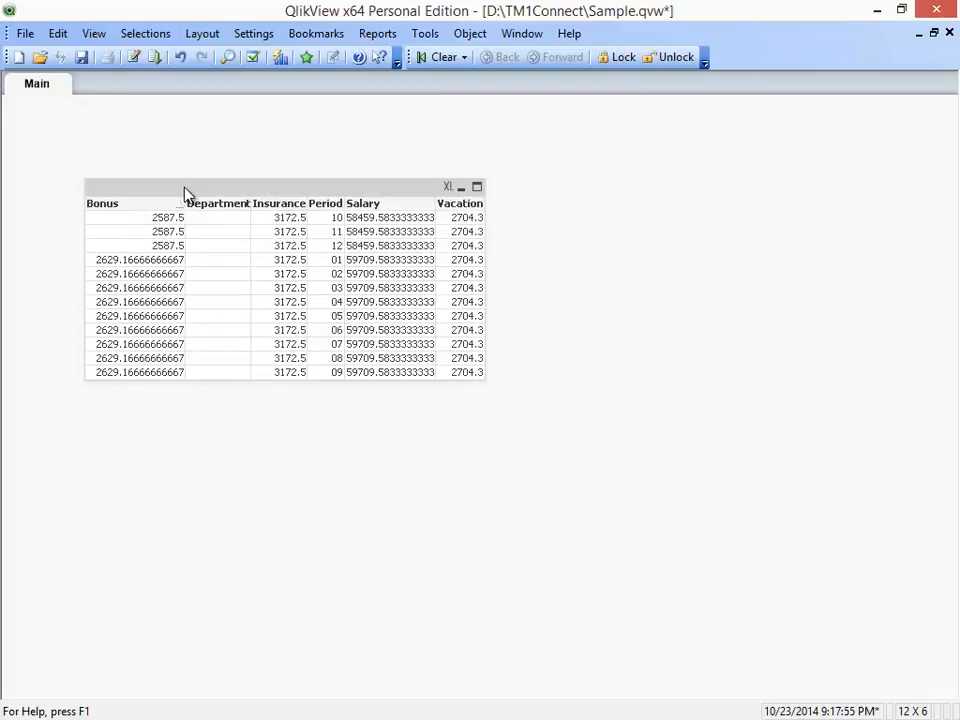
pyautogui.click(877, 10)
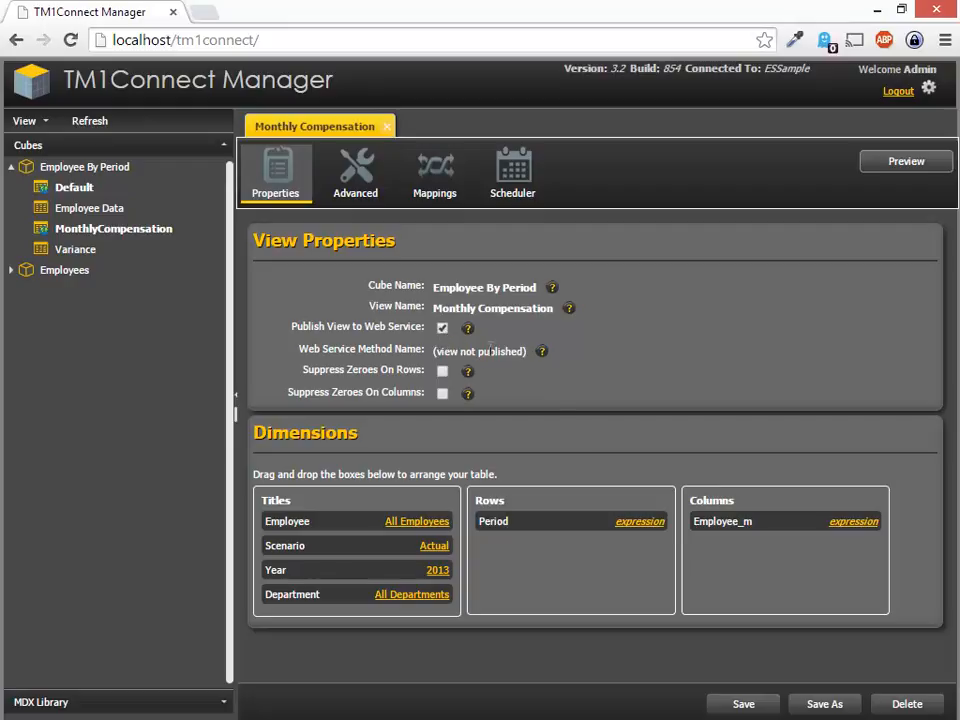
pyautogui.click(520, 176)
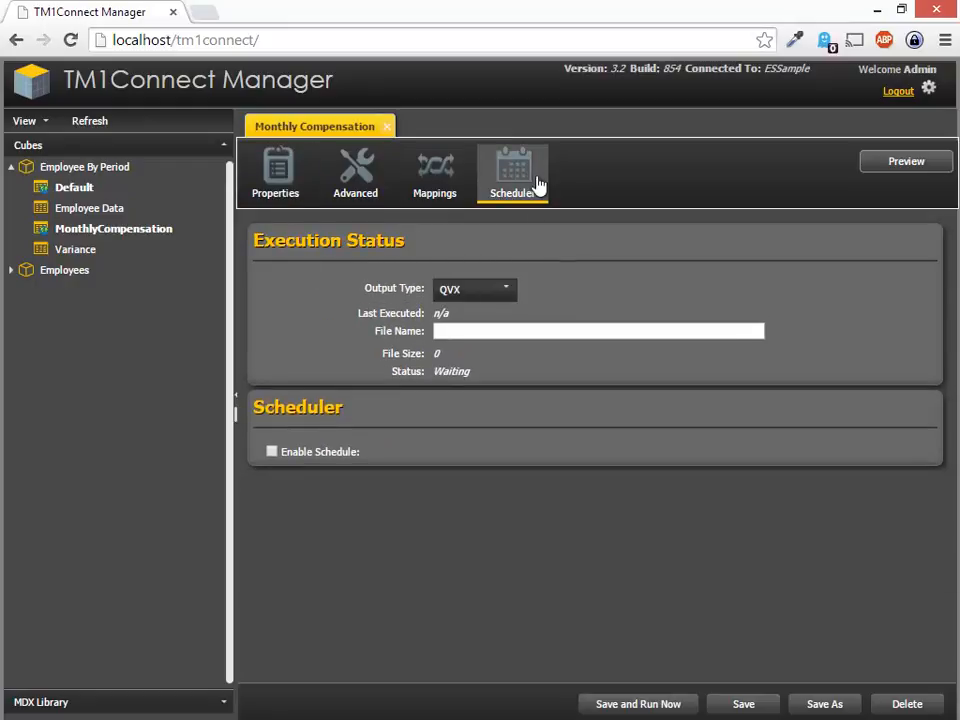
# - Choose QVX as the output type, name the file EmployeeCompensation, and save and run the export
pyautogui.click(493, 297)
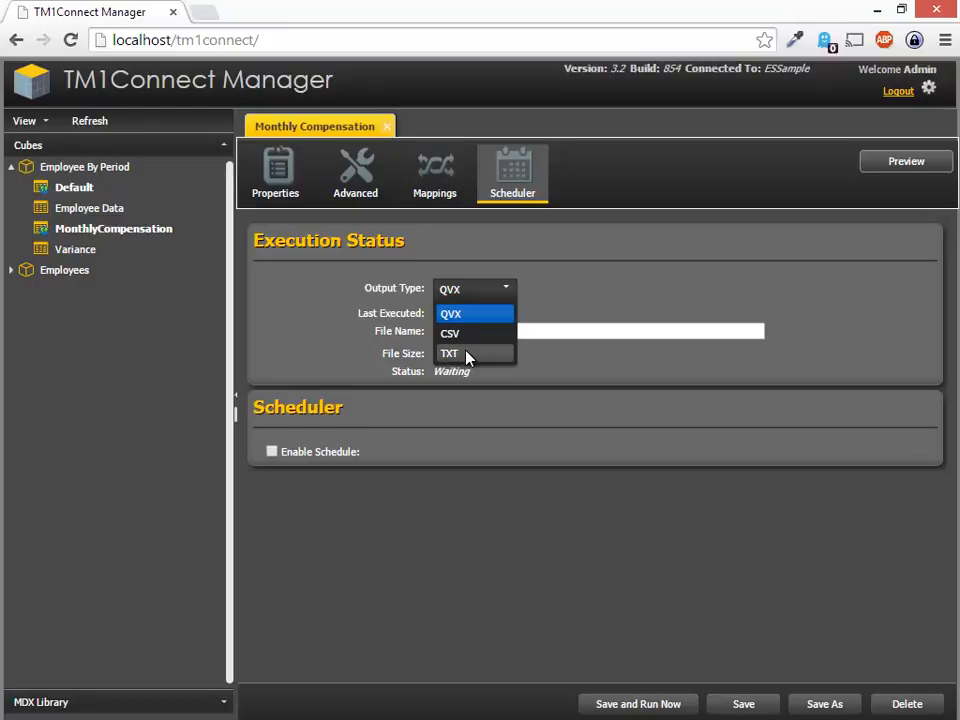
pyautogui.click(467, 315)
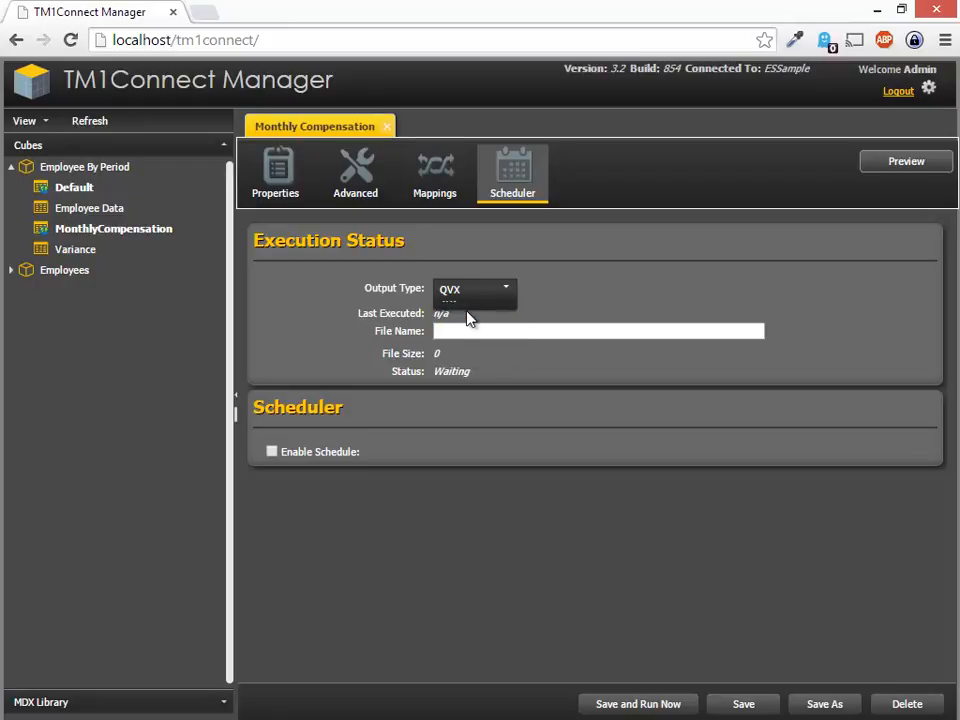
pyautogui.click(466, 330)
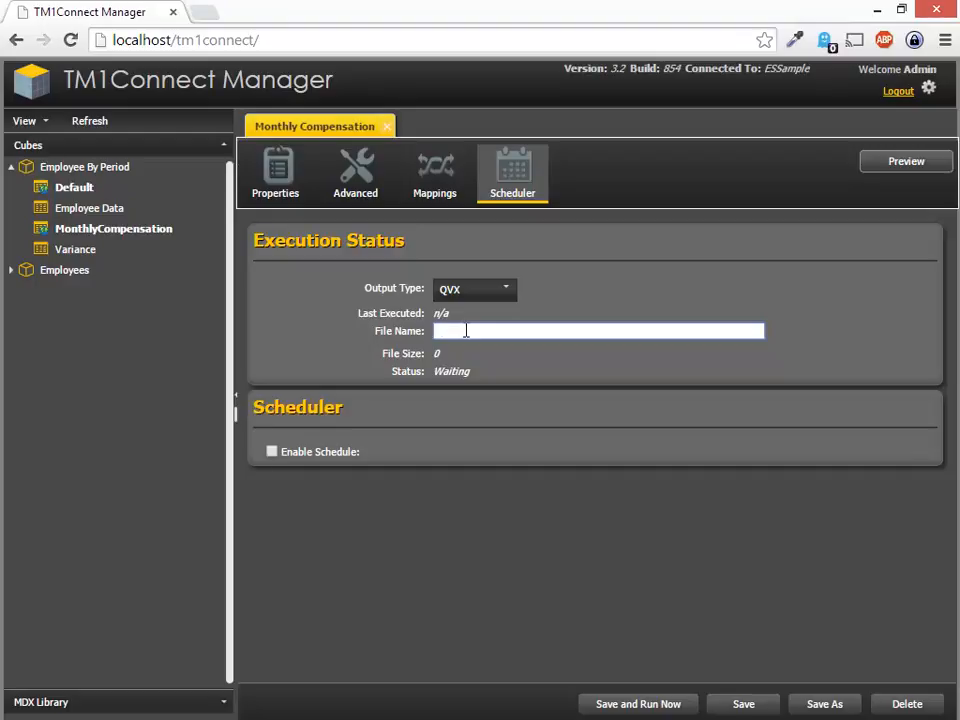
pyautogui.write('Employee')
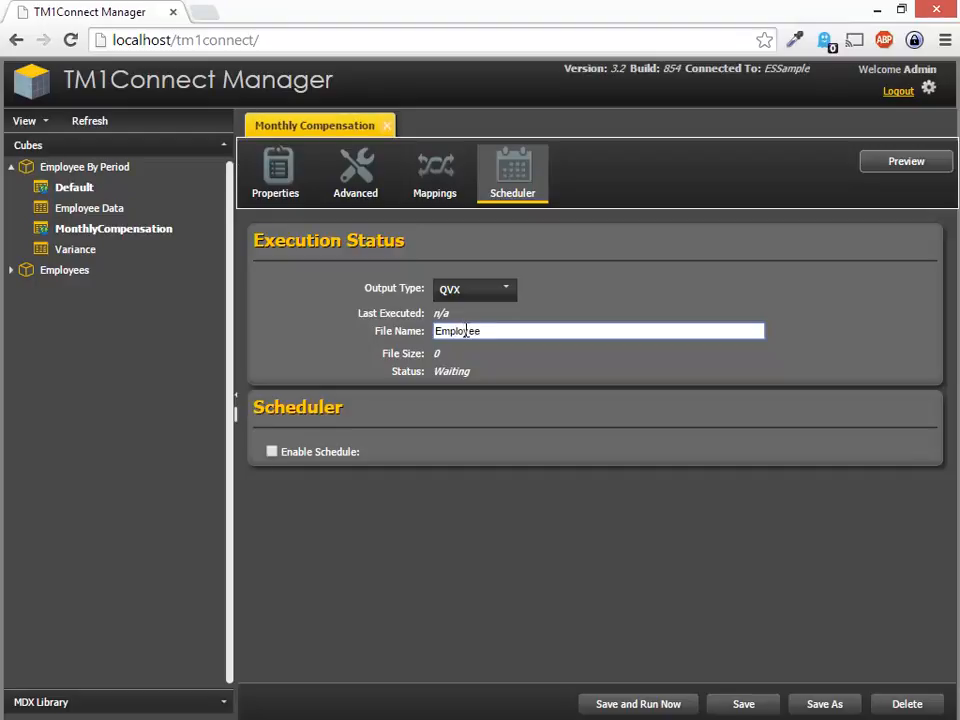
pyautogui.write('Compensation')
pyautogui.click(626, 705)
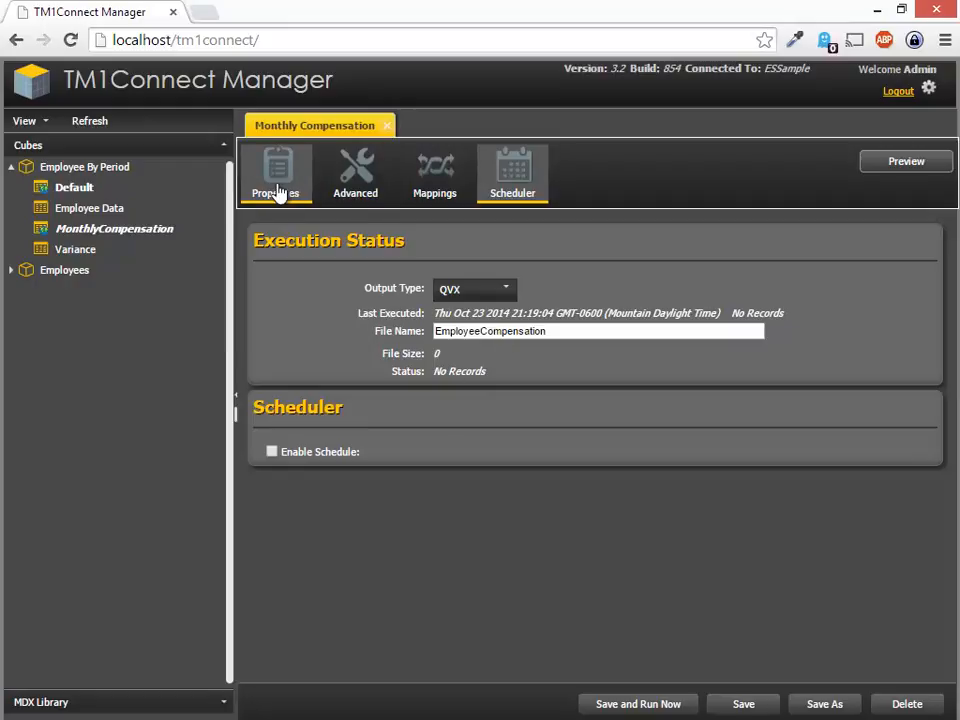
# - Check the view's advanced settings, and save and run the EmployeeCompensation export again
pyautogui.click(360, 181)
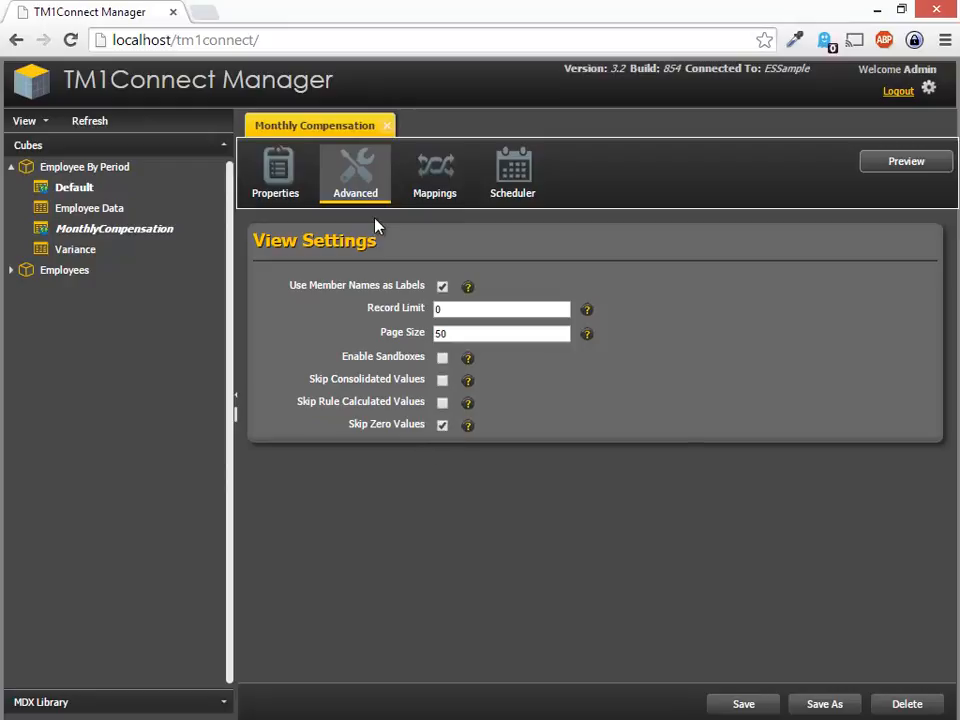
pyautogui.click(513, 185)
pyautogui.click(660, 704)
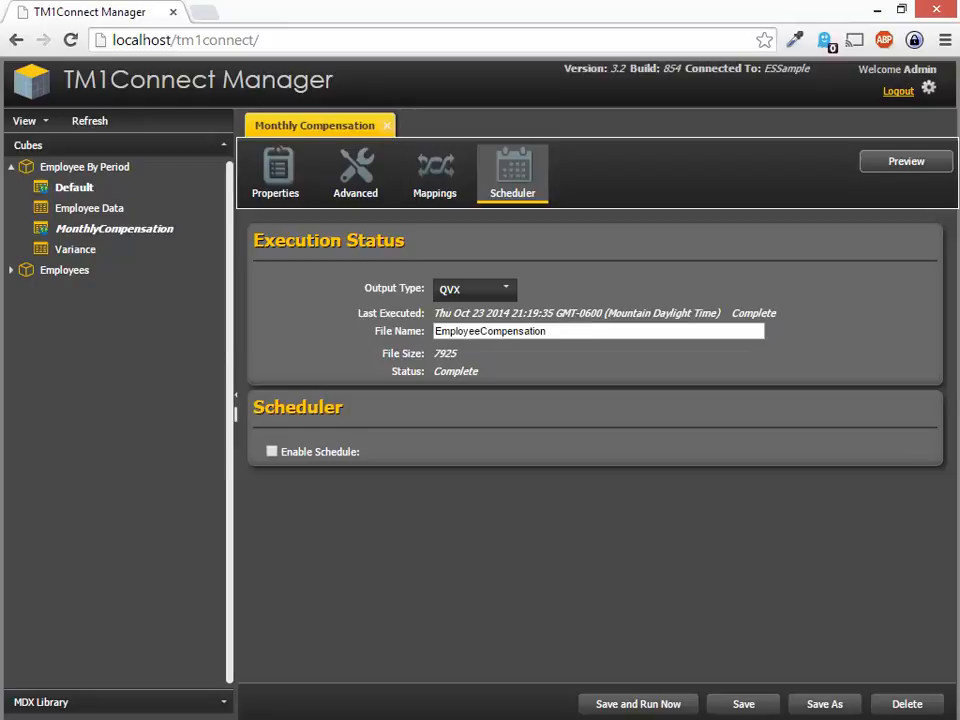
# - Switch back to QlikView and open the document's load script for editing
pyautogui.hotkey('alt', 'Tab')
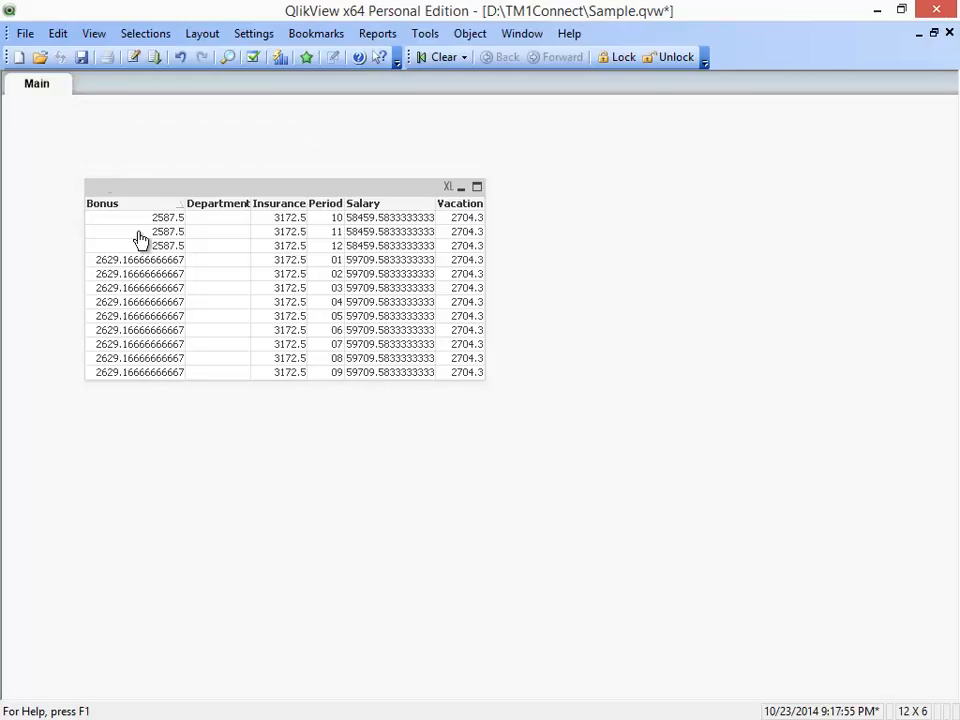
pyautogui.click(25, 34)
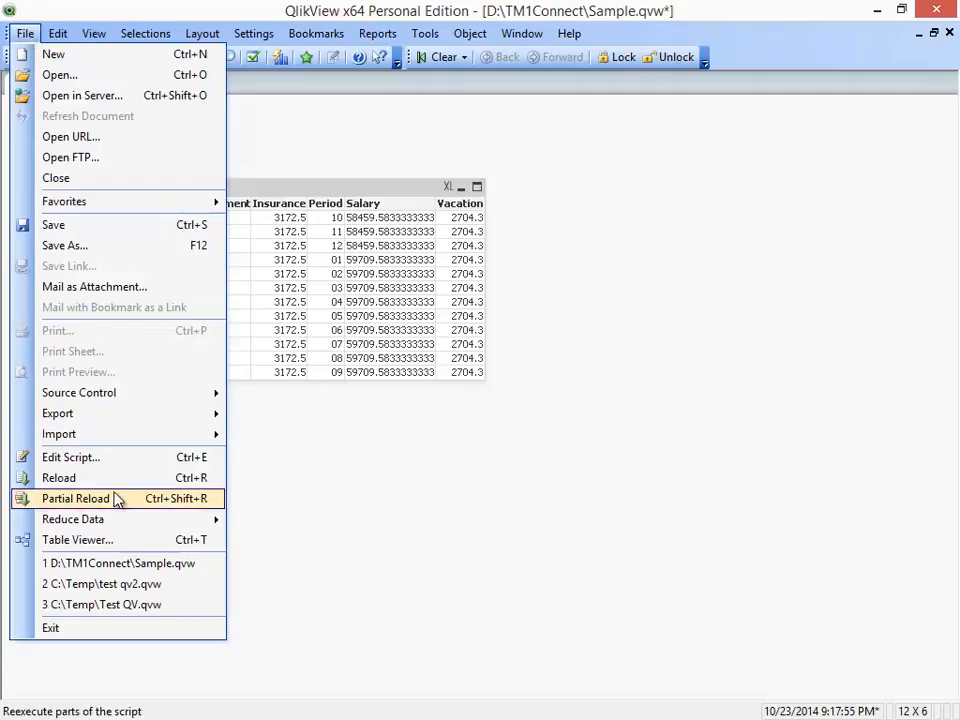
pyautogui.click(537, 521)
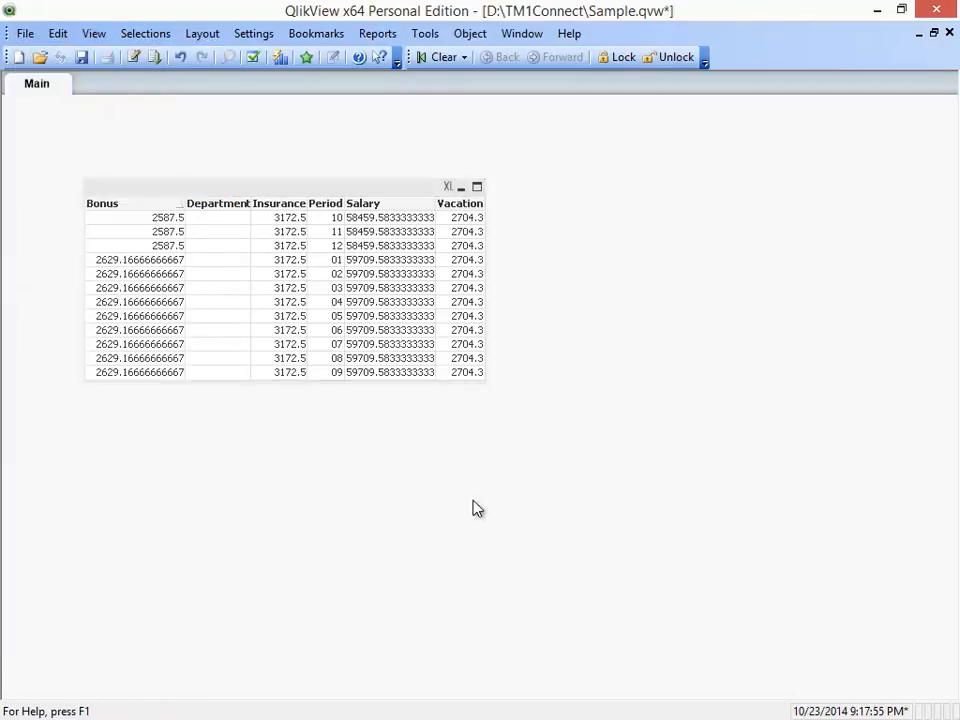
pyautogui.hotkey('ctrl', 'e')
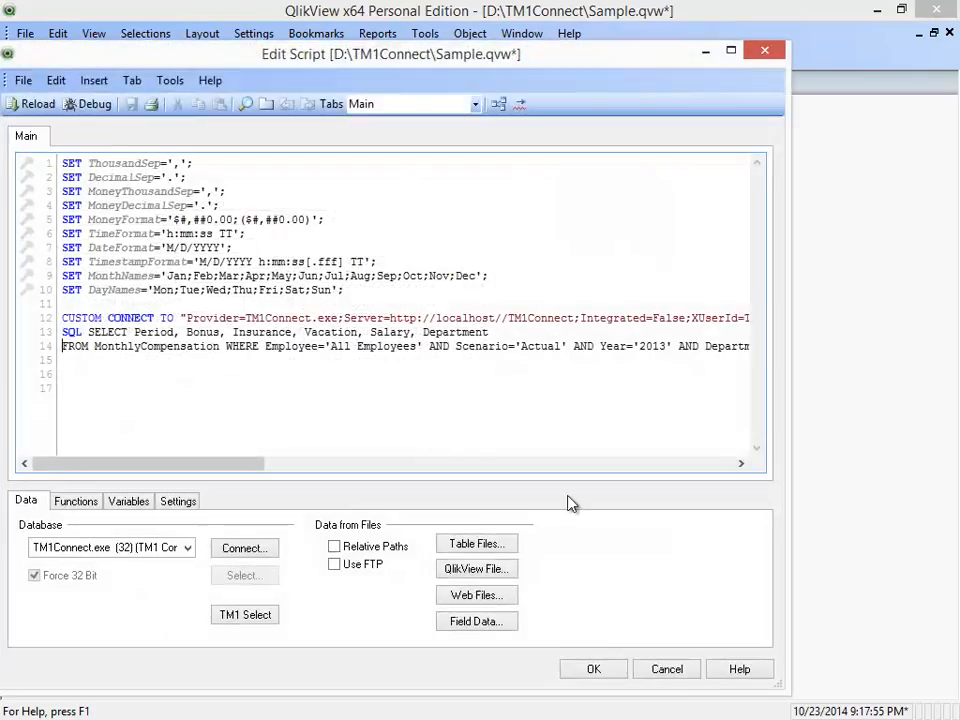
# - Preview the columns of EmployeeCompensation.qvx from the Export folder as a table file and insert its load statement into the script
pyautogui.click(477, 543)
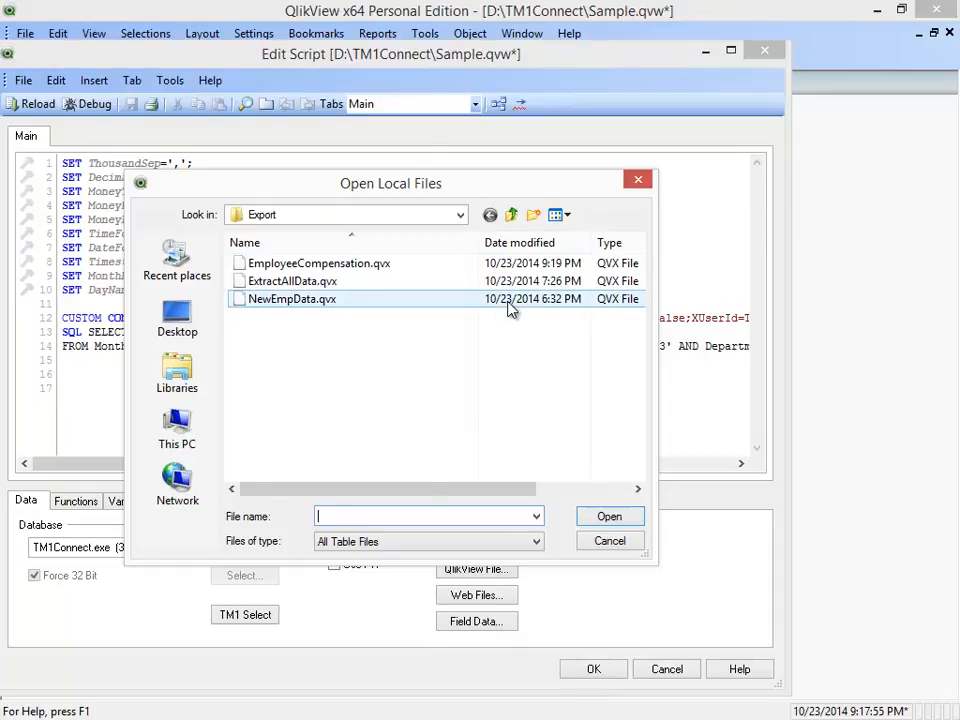
pyautogui.click(497, 268)
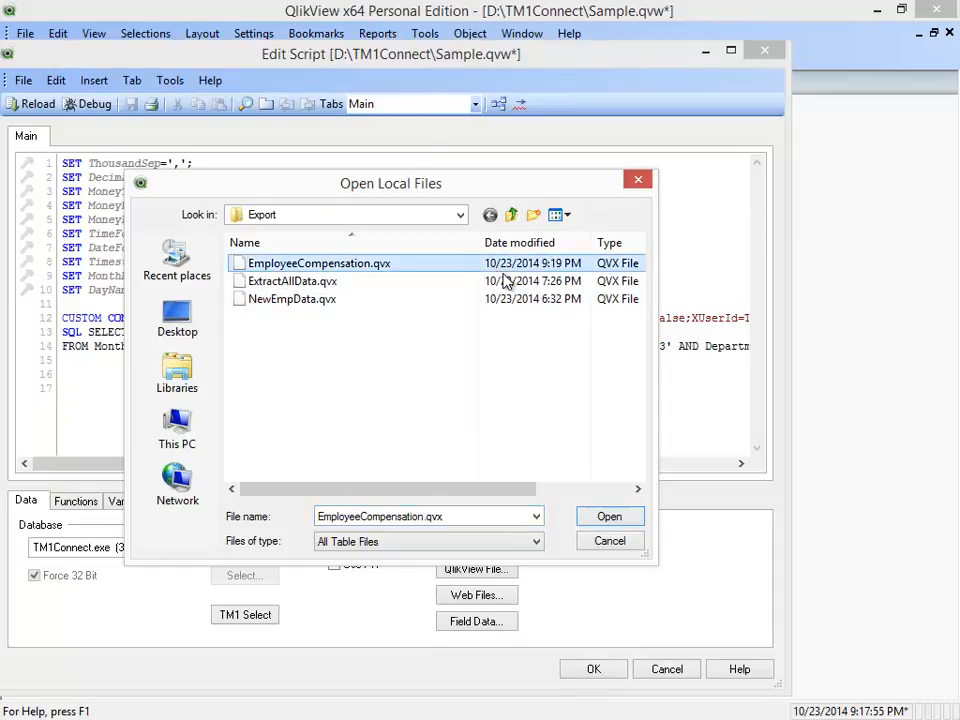
pyautogui.click(614, 517)
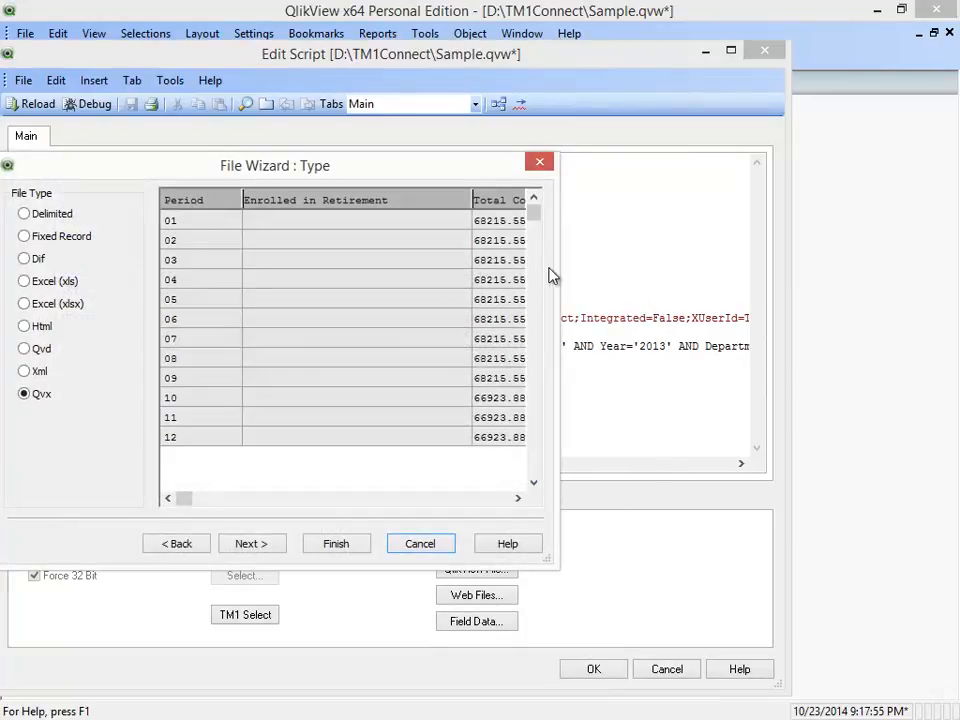
pyautogui.moveTo(555, 270); pyautogui.dragTo(881, 242)
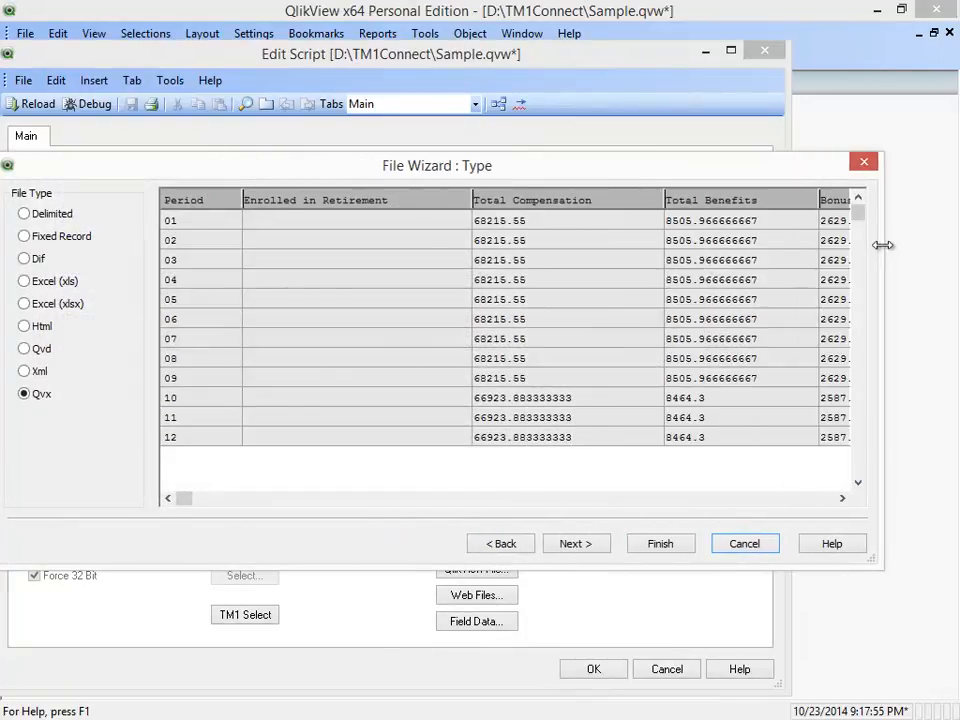
pyautogui.click(247, 500)
pyautogui.click(325, 500)
pyautogui.click(395, 500)
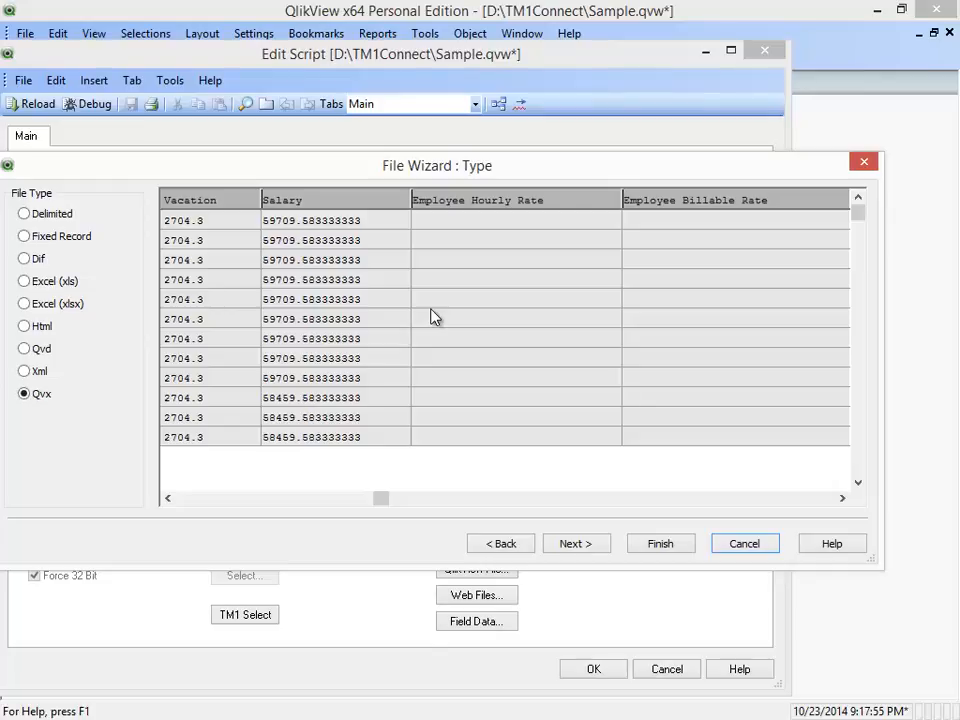
pyautogui.click(669, 545)
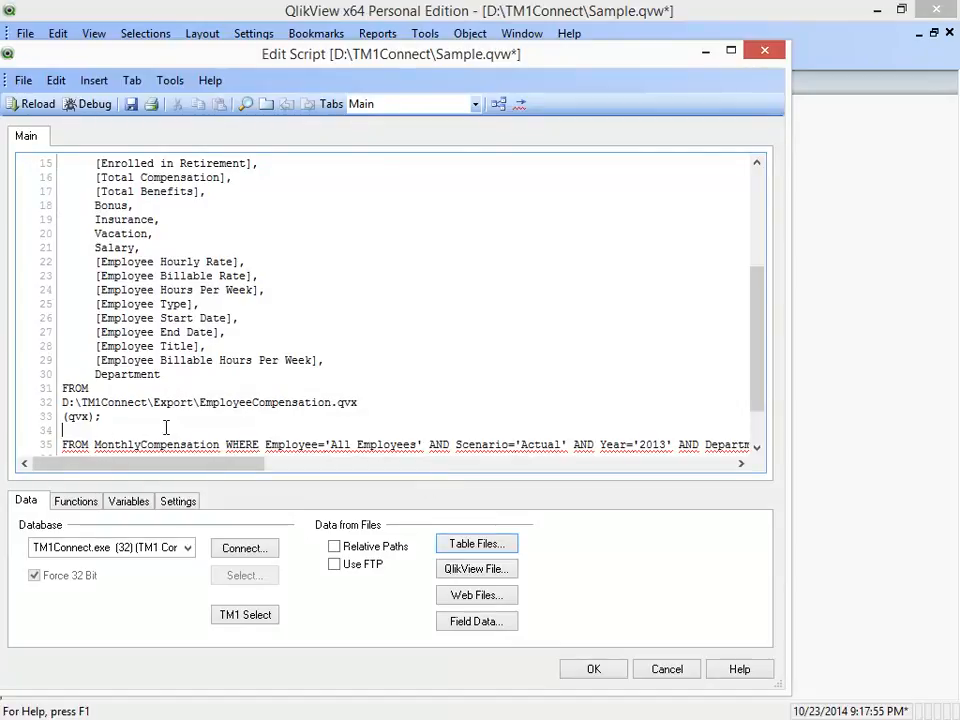
# - Reposition the script editor, and cancel the script edit to discard the inserted load statement
pyautogui.moveTo(172, 54); pyautogui.dragTo(227, 52)
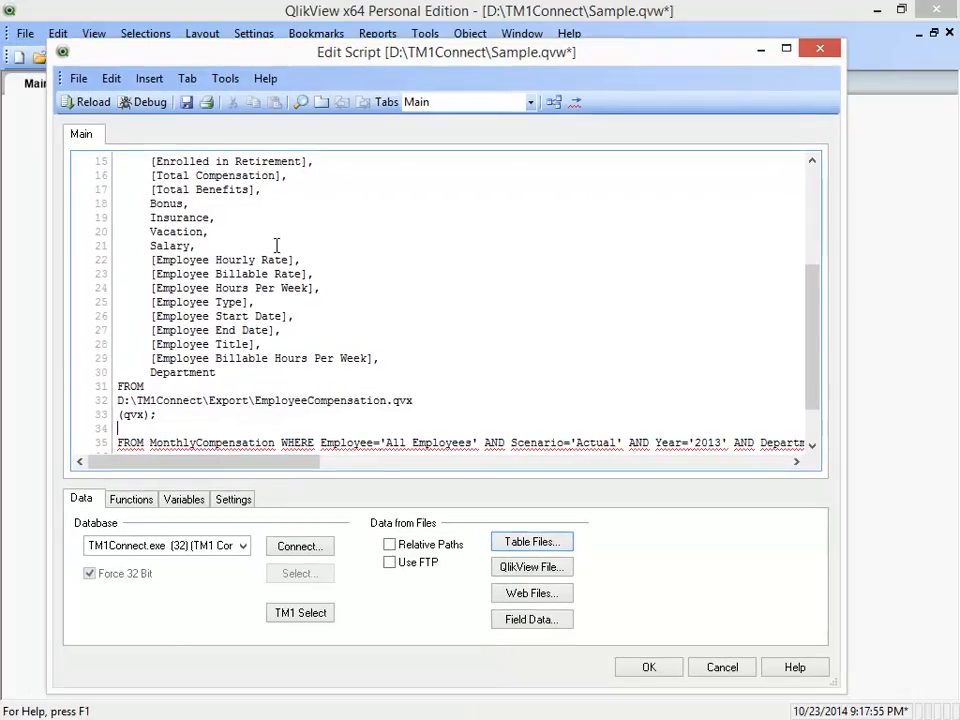
pyautogui.click(146, 440)
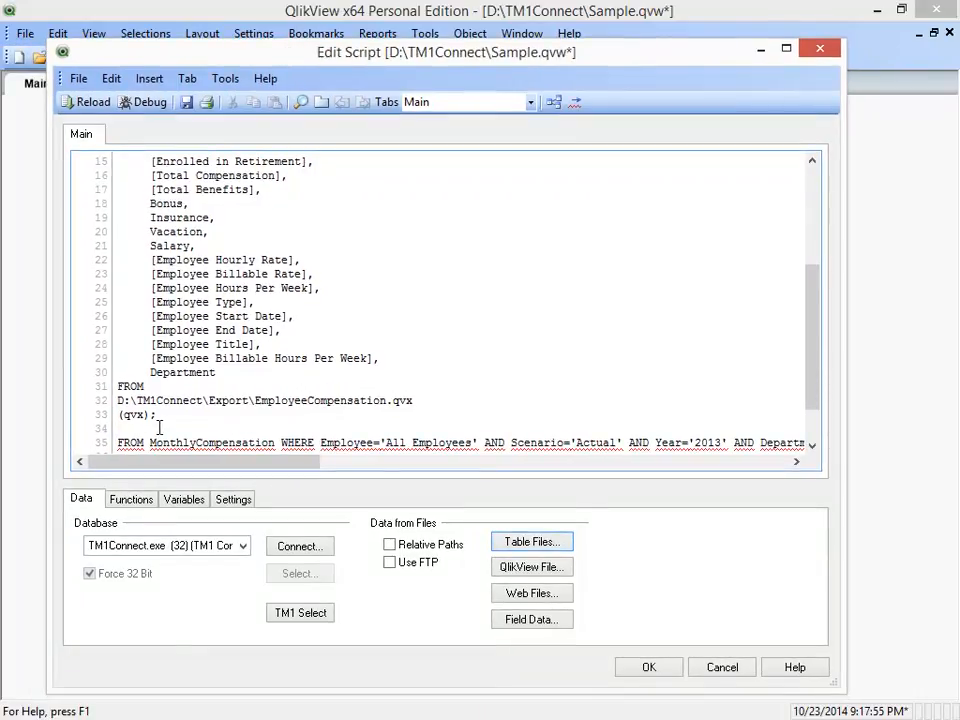
pyautogui.click(738, 670)
pyautogui.click(450, 422)
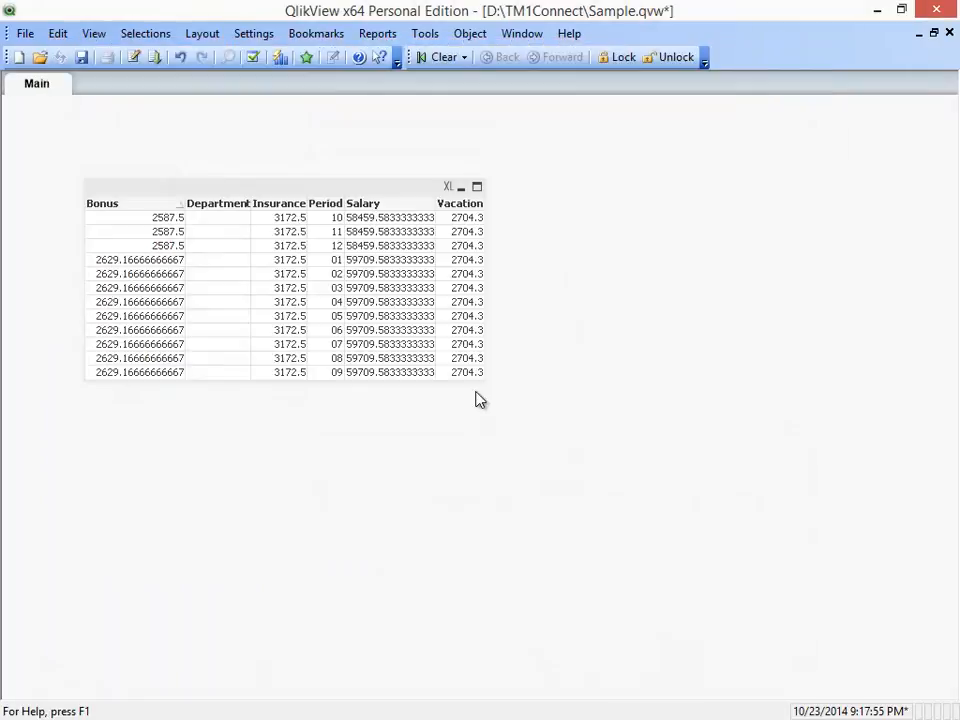